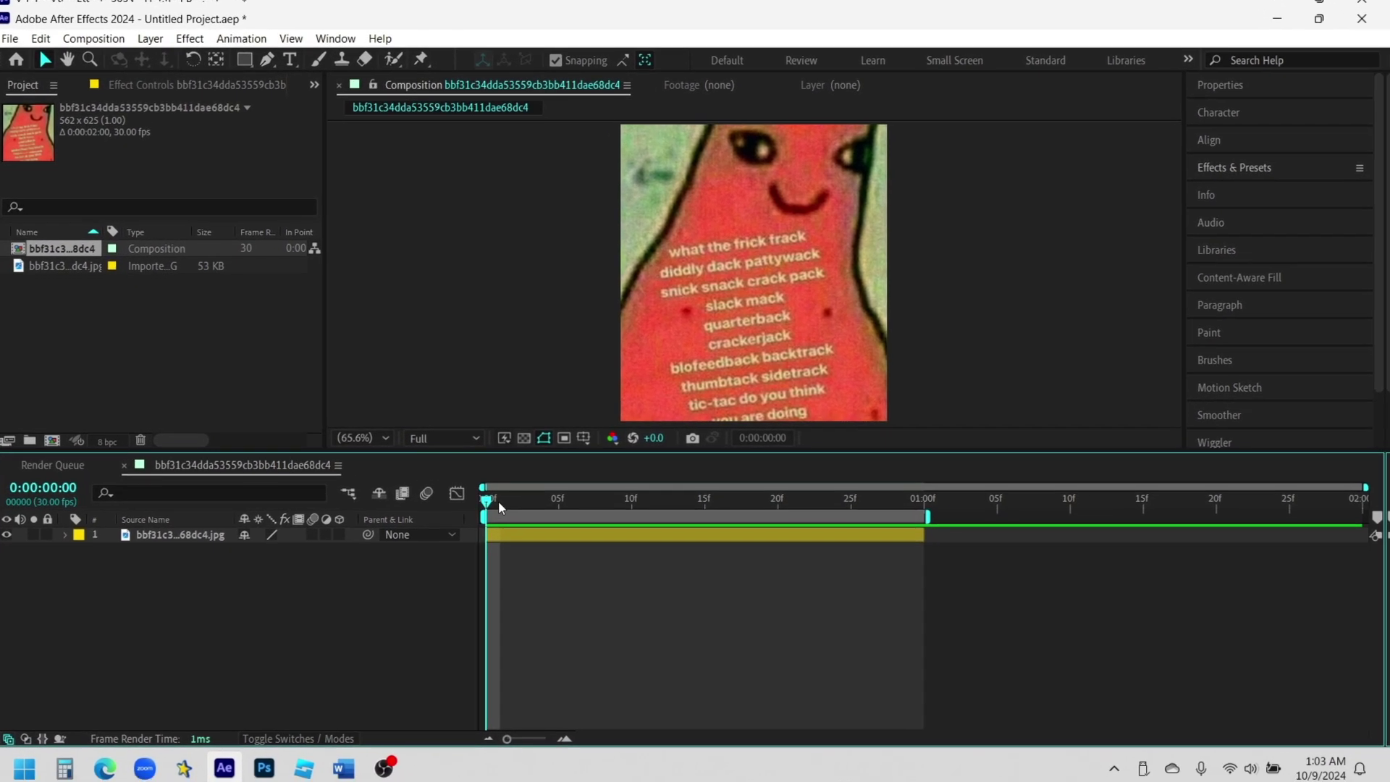
# Apply the Optics Compensation effect to the image layer
pyautogui.moveTo(498, 501); pyautogui.dragTo(472, 540)
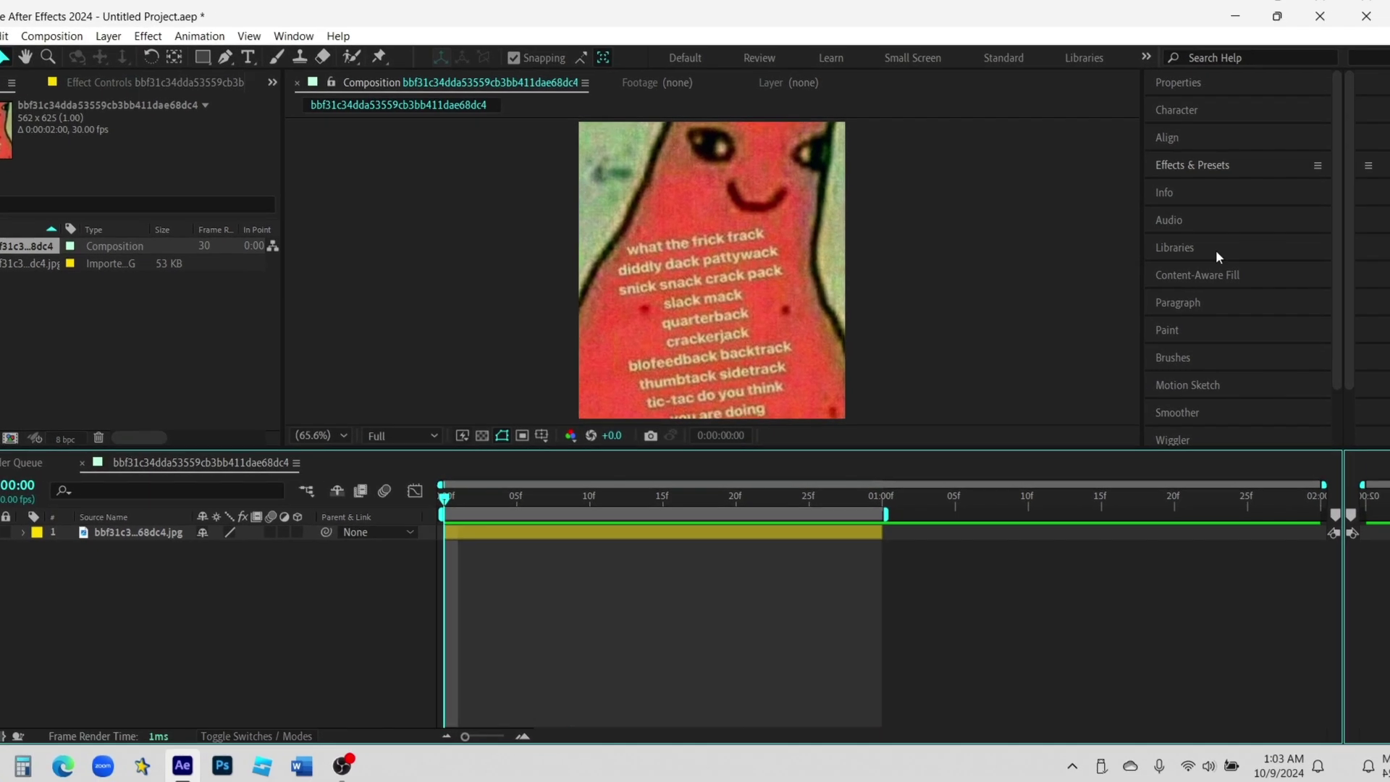
pyautogui.click(1216, 165)
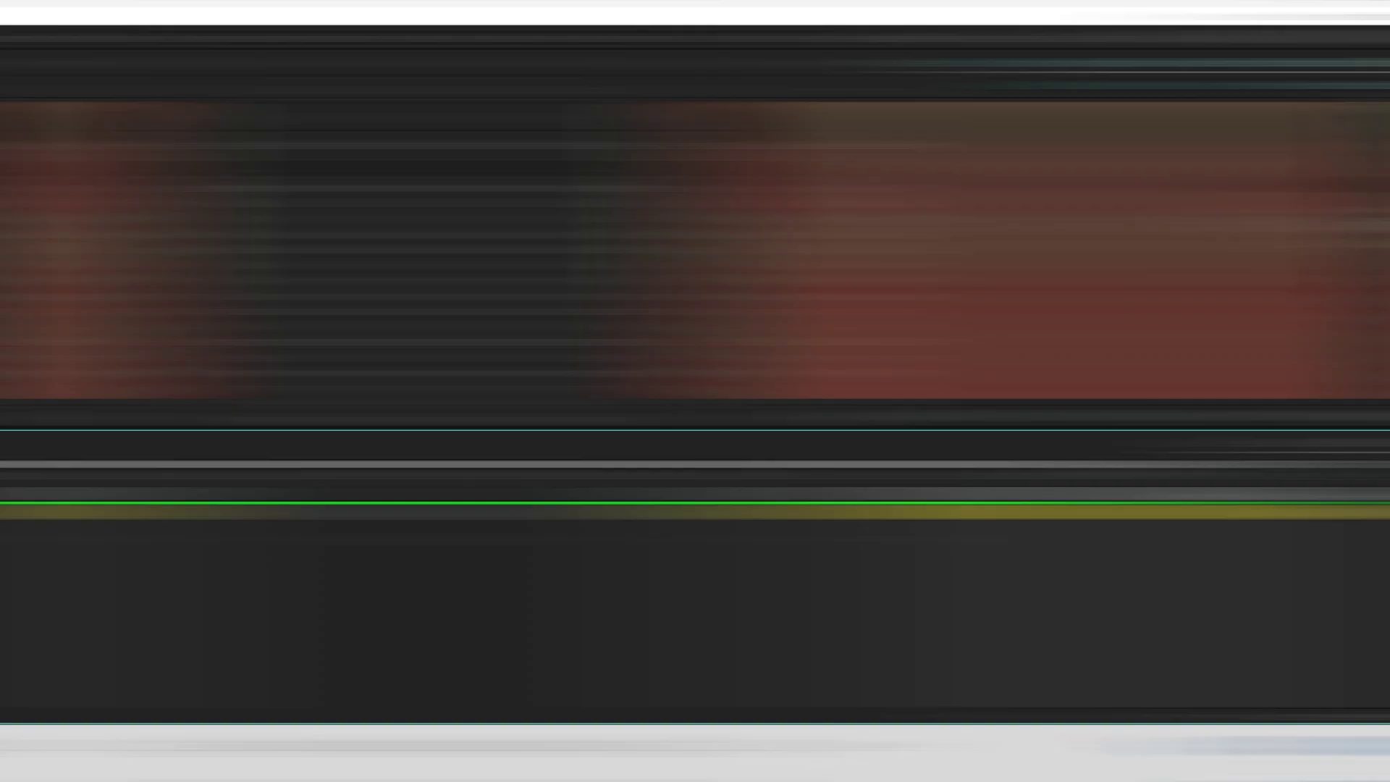
pyautogui.click(1304, 197)
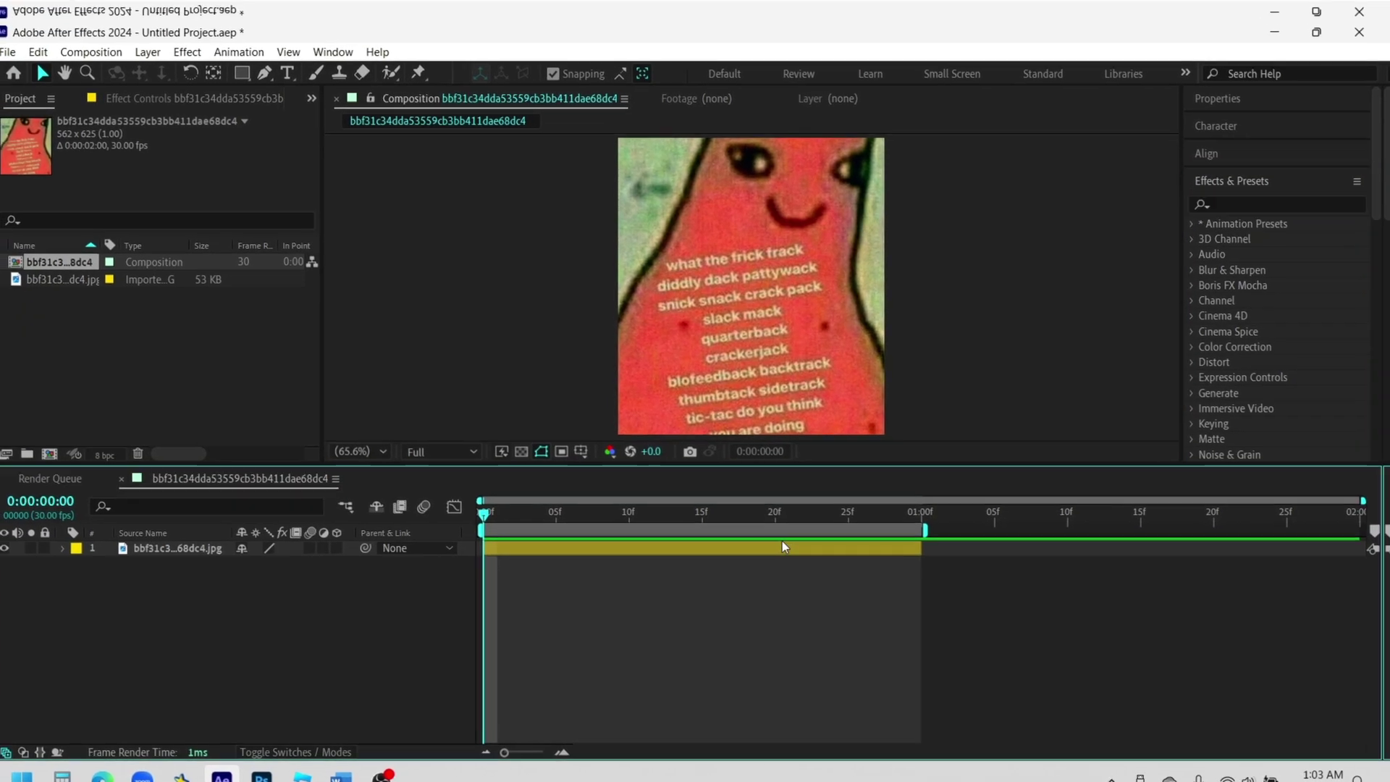
pyautogui.click(762, 511)
pyautogui.hotkey('ctrl', 'space')
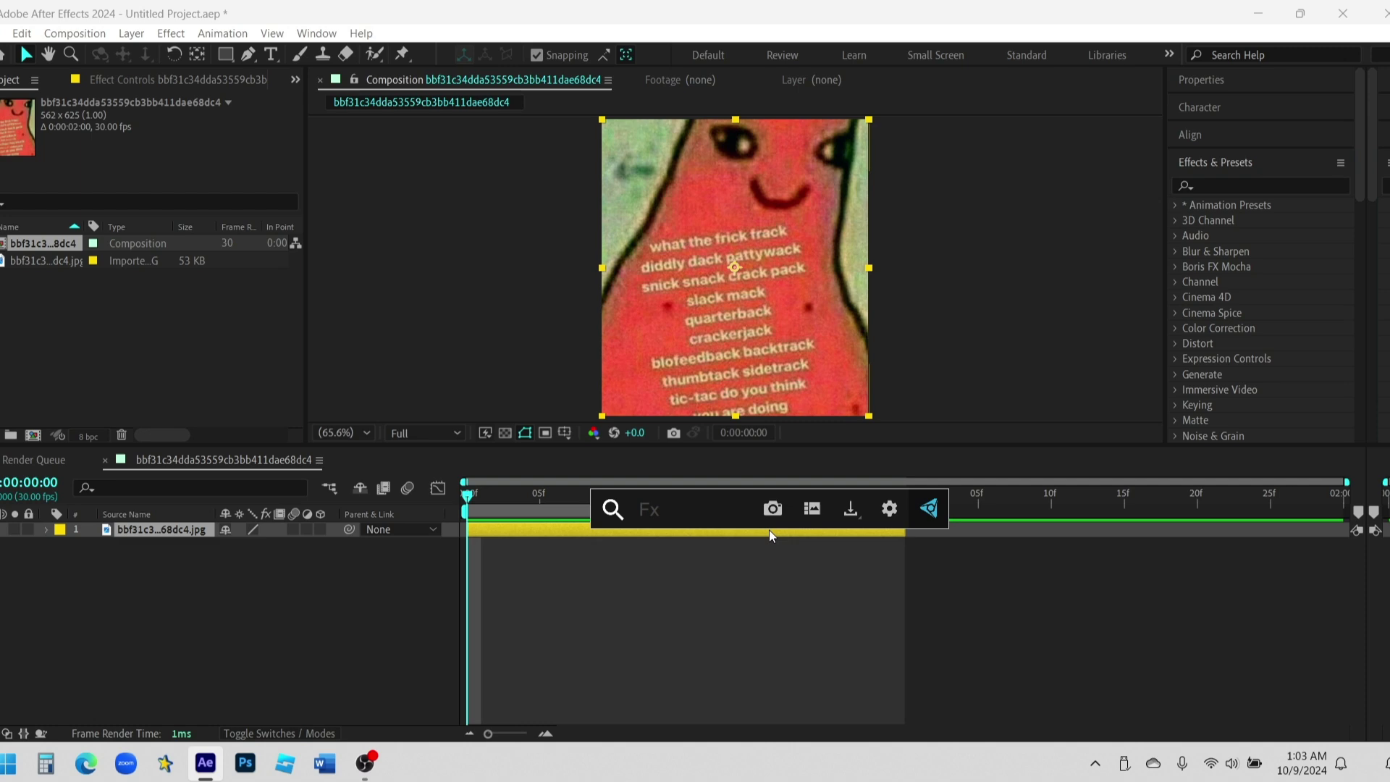
pyautogui.write('optics')
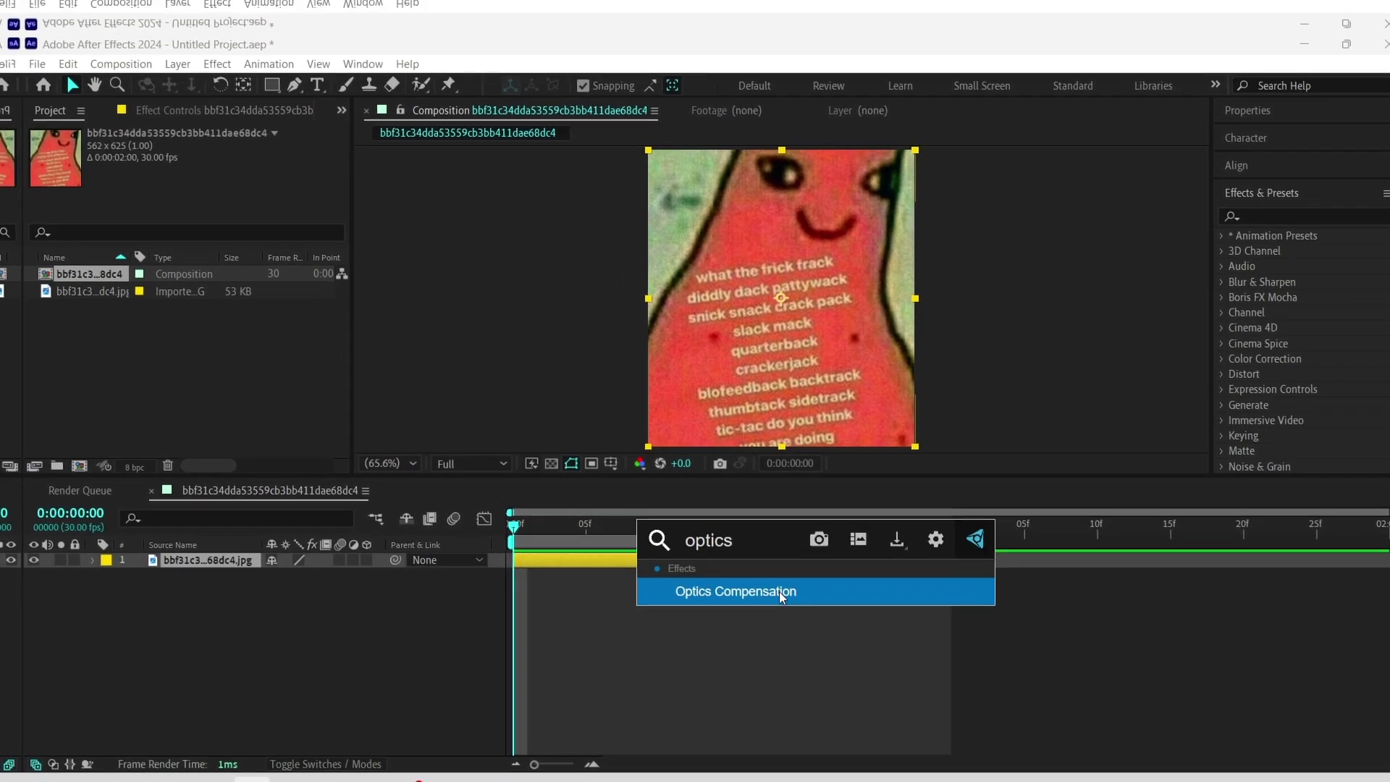
pyautogui.click(779, 592)
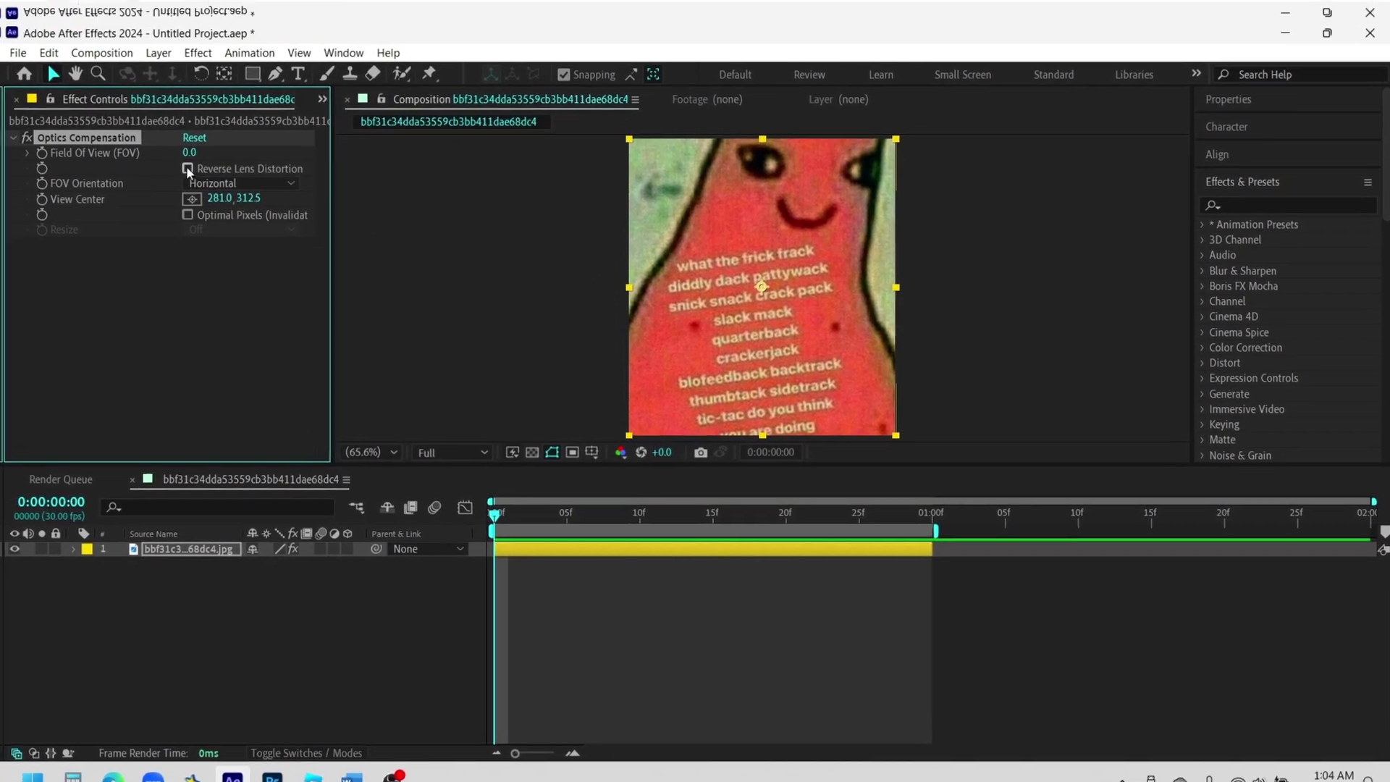
pyautogui.click(171, 119)
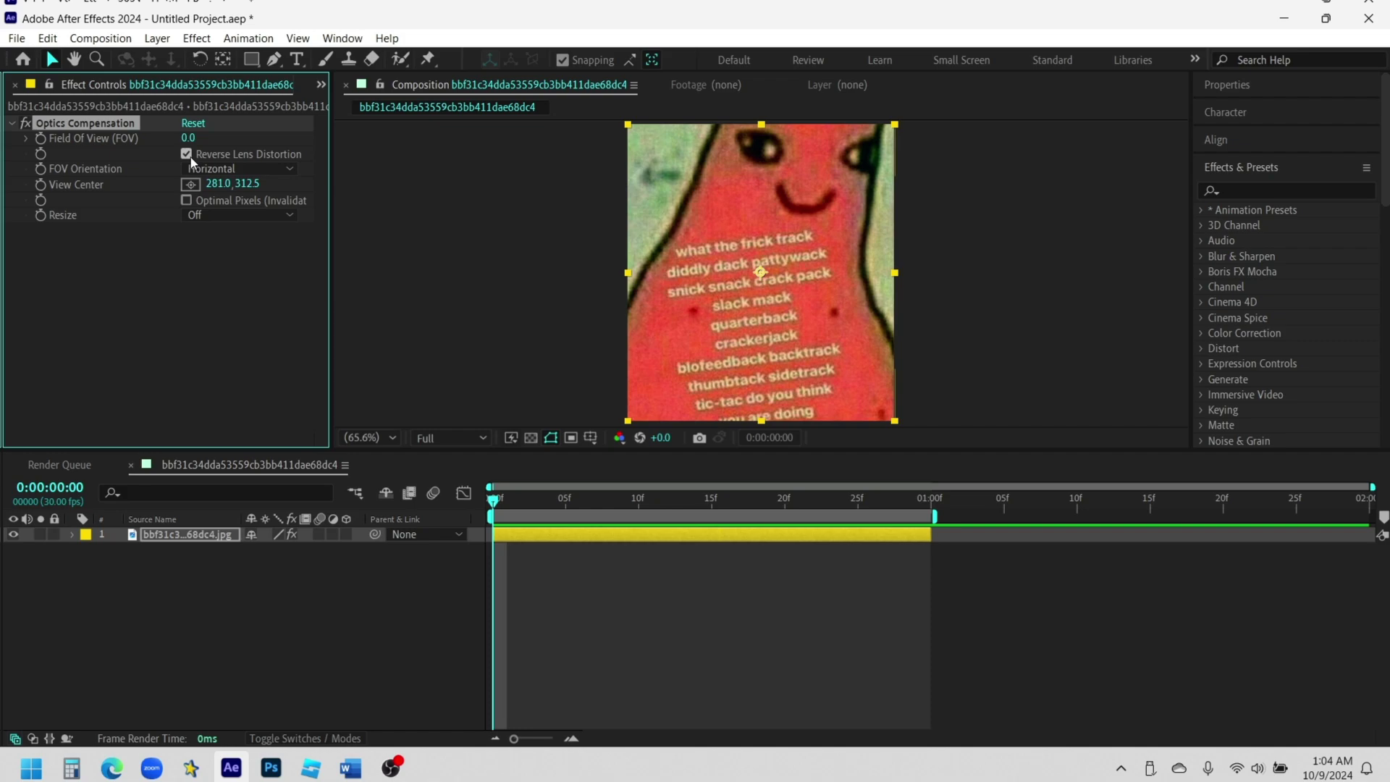
pyautogui.click(190, 157)
pyautogui.moveTo(193, 141); pyautogui.dragTo(1375, 197)
pyautogui.hotkey('ctrl', 'z')
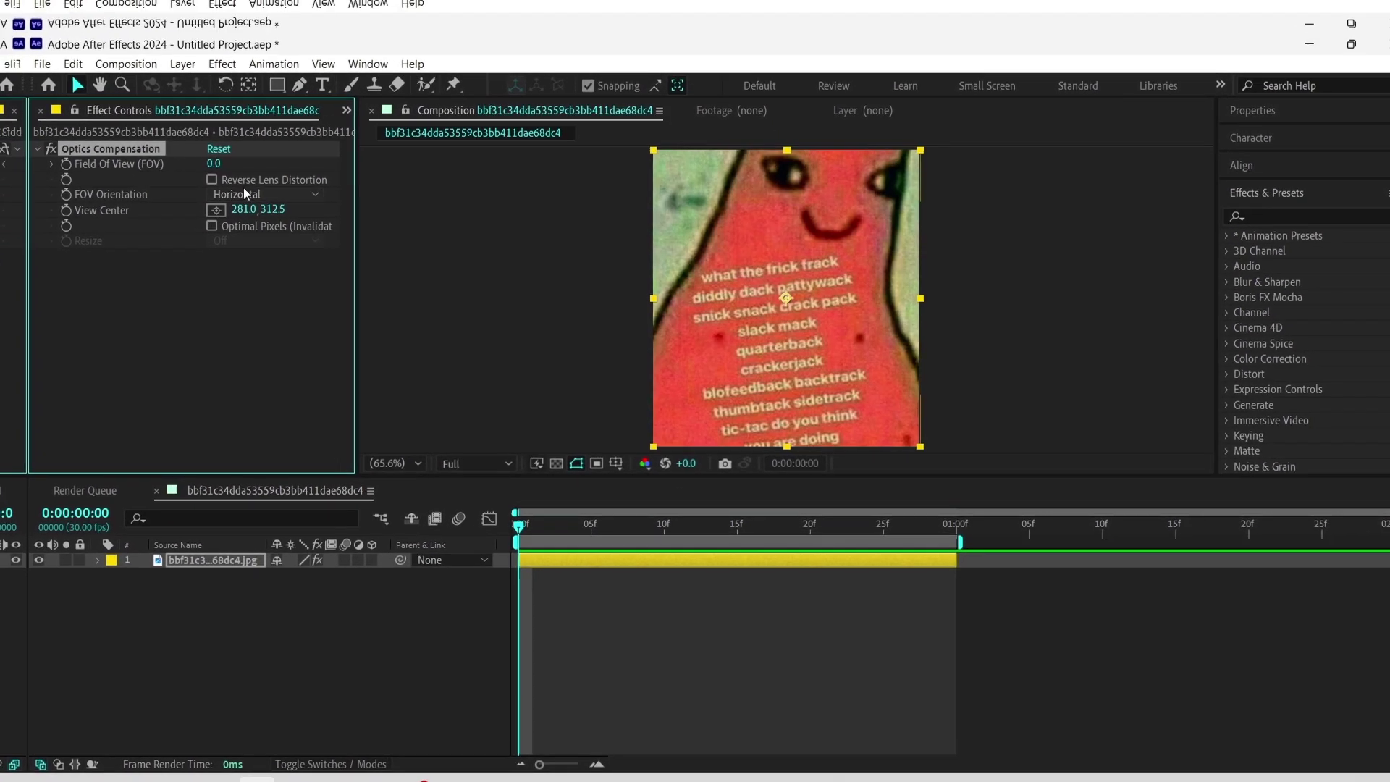
# Enable Reverse Lens Distortion and keyframe Optics Compensation's Field of View at 180 on the first frame
pyautogui.click(206, 155)
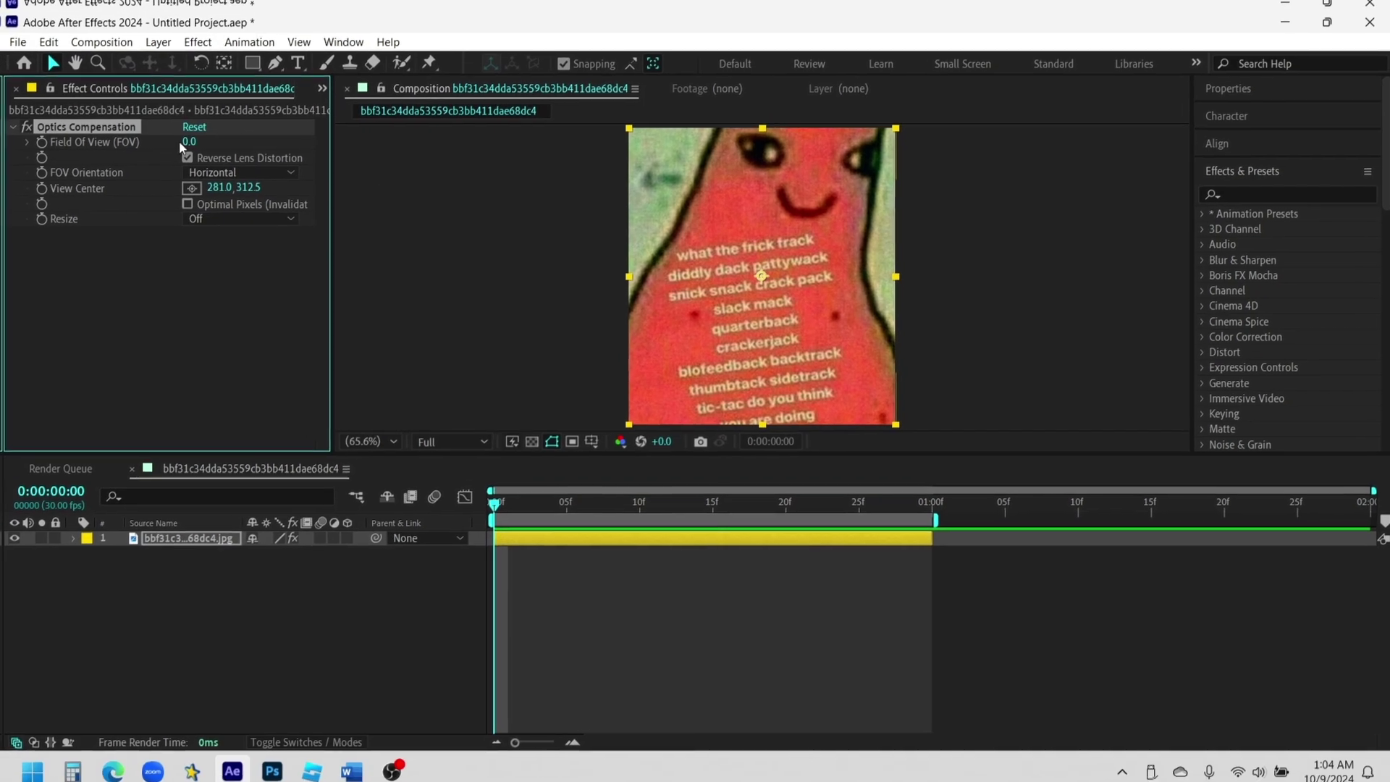
pyautogui.click(186, 164)
pyautogui.write('1')
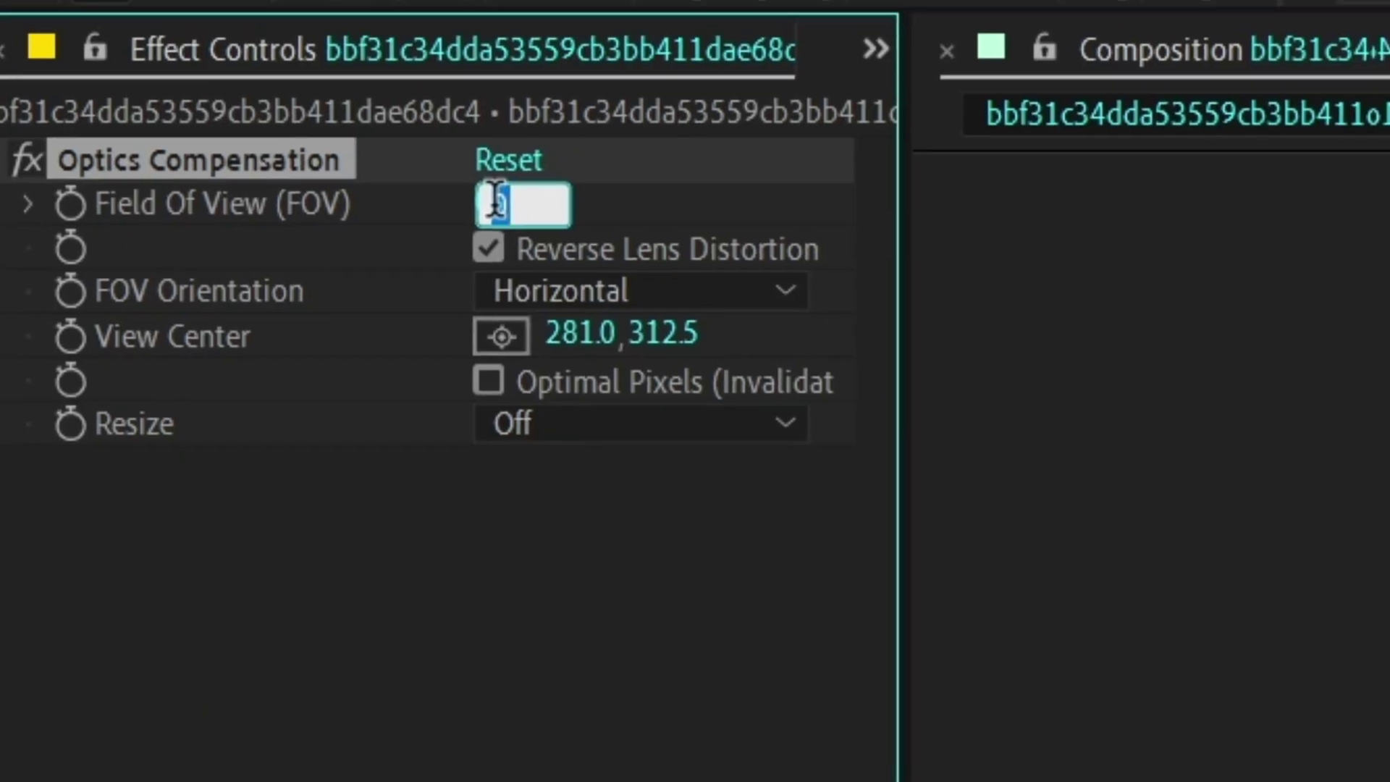
pyautogui.write('80')
pyautogui.press('Return')
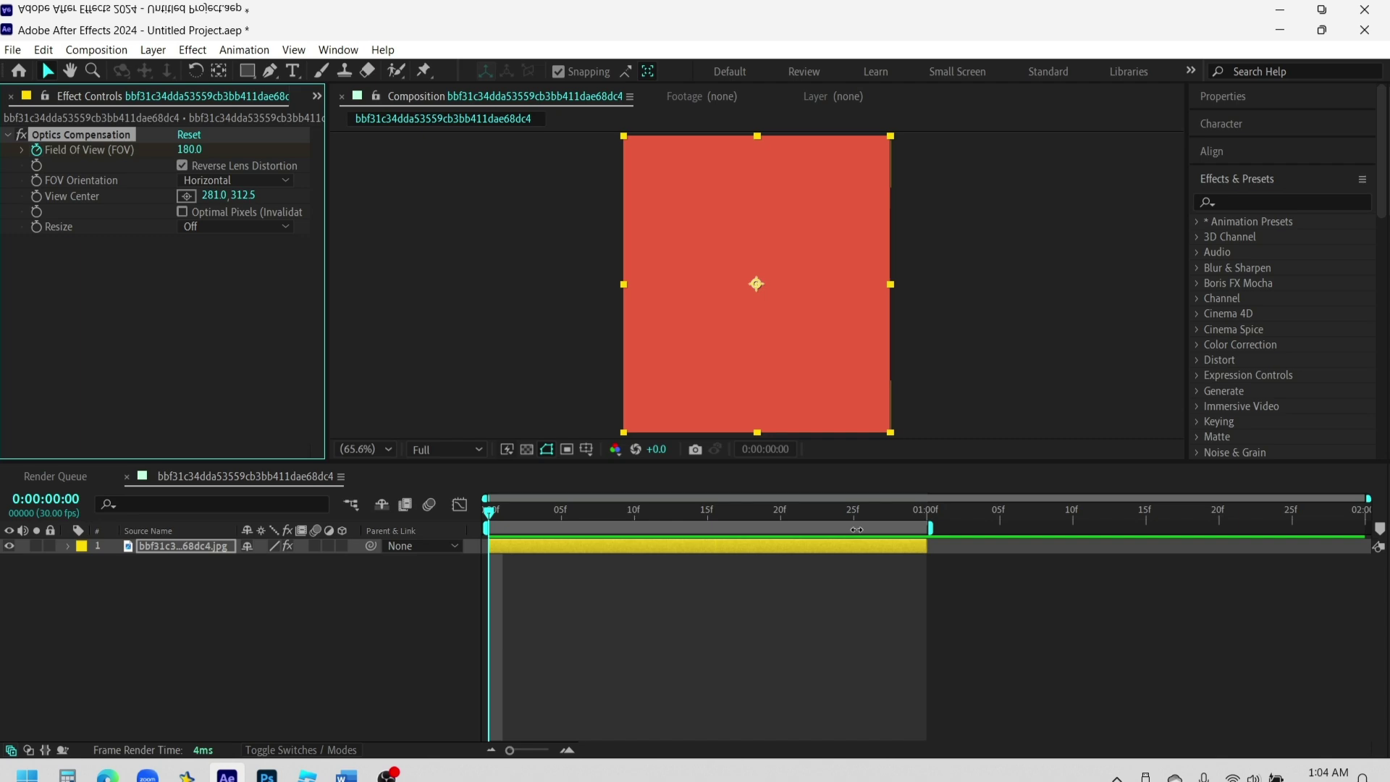
# Set a Field of View keyframe of 0 at the 1-second mark
pyautogui.click(924, 493)
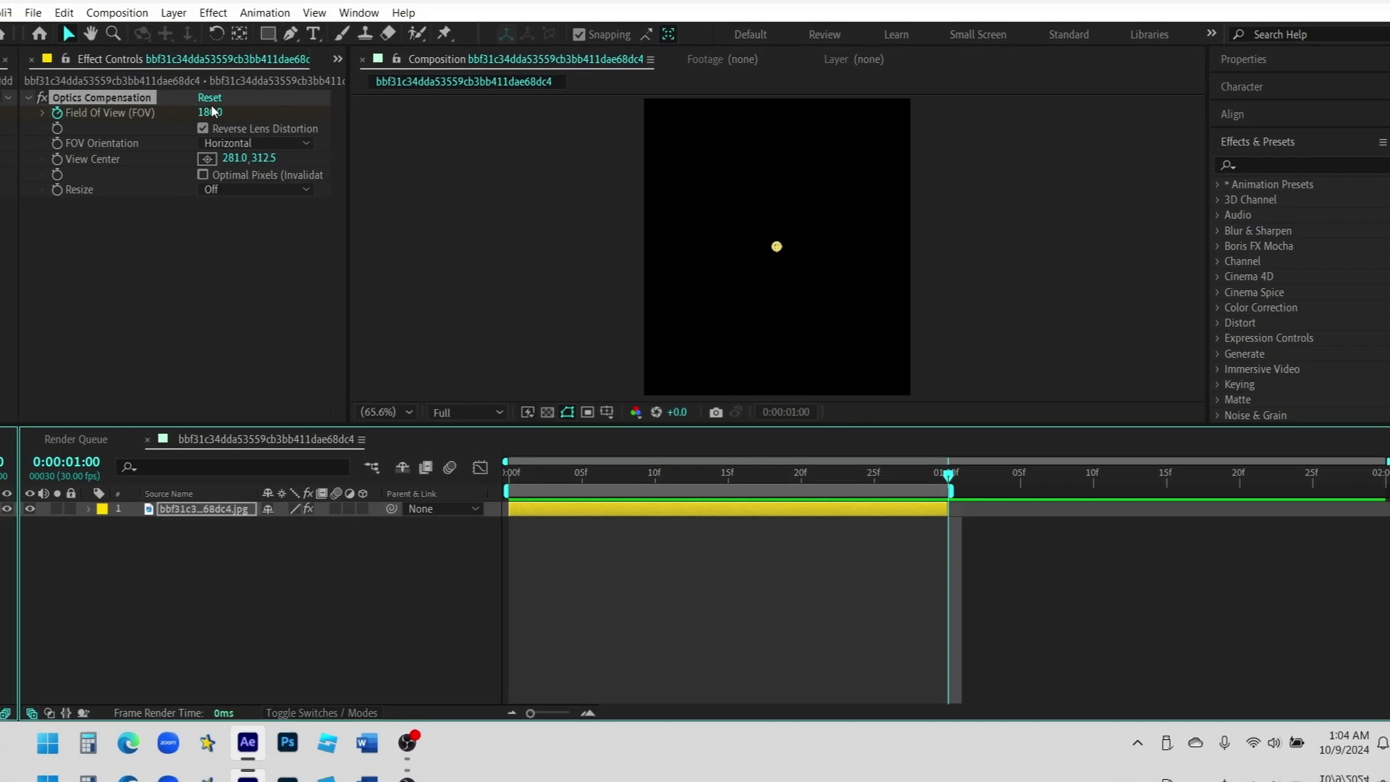
pyautogui.click(192, 125)
pyautogui.write('0')
pyautogui.press('Return')
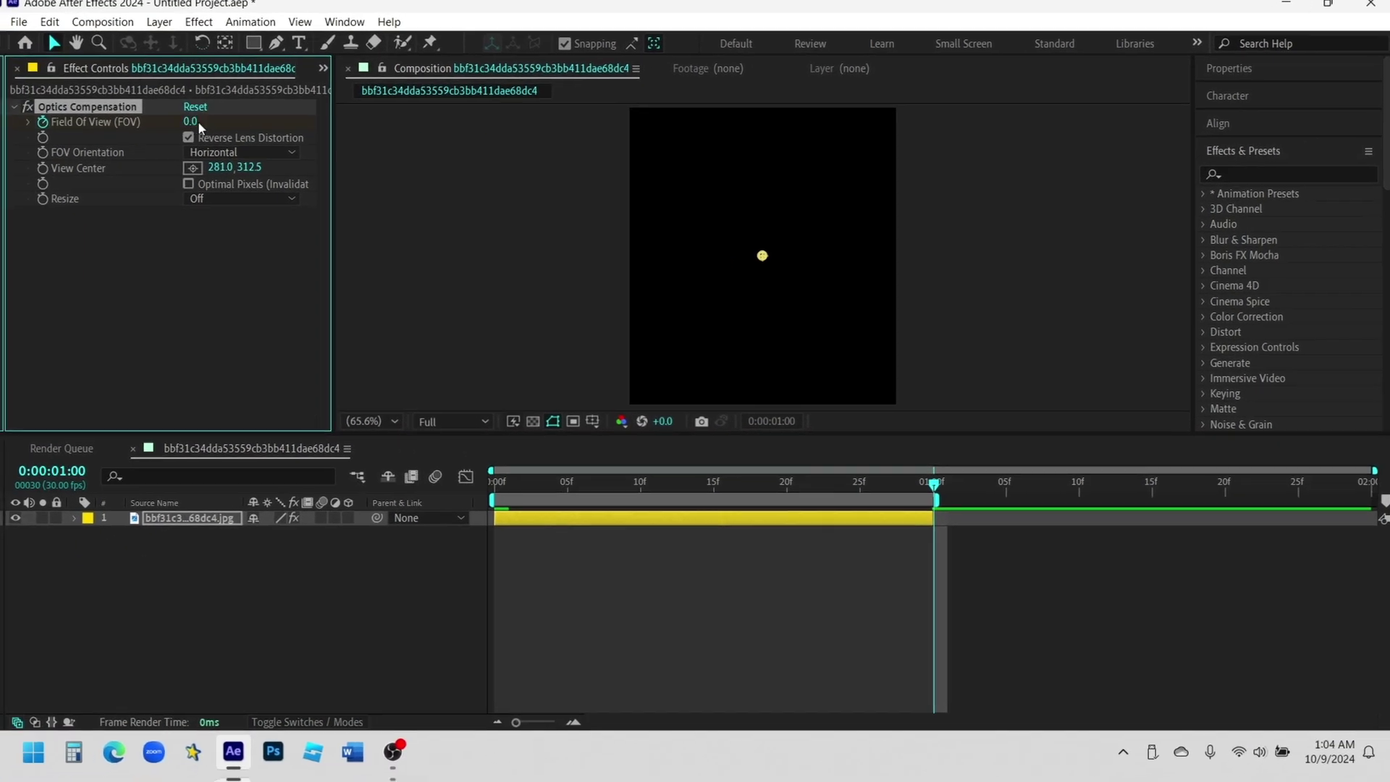
# Reveal the layer's keyframes and apply Easy Ease to the Field of View keyframe at 1 second
pyautogui.press('u')
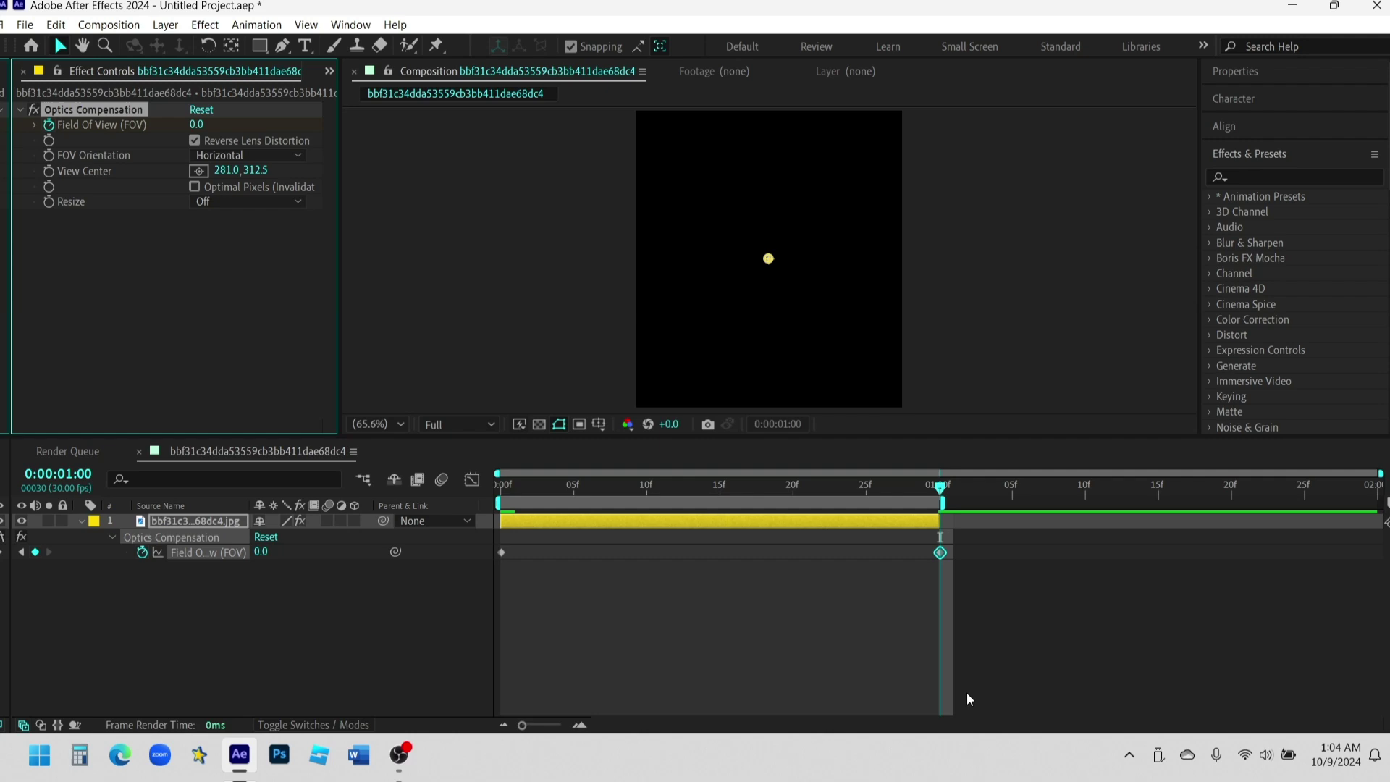
pyautogui.click(1023, 660)
pyautogui.moveTo(1025, 669); pyautogui.dragTo(878, 574)
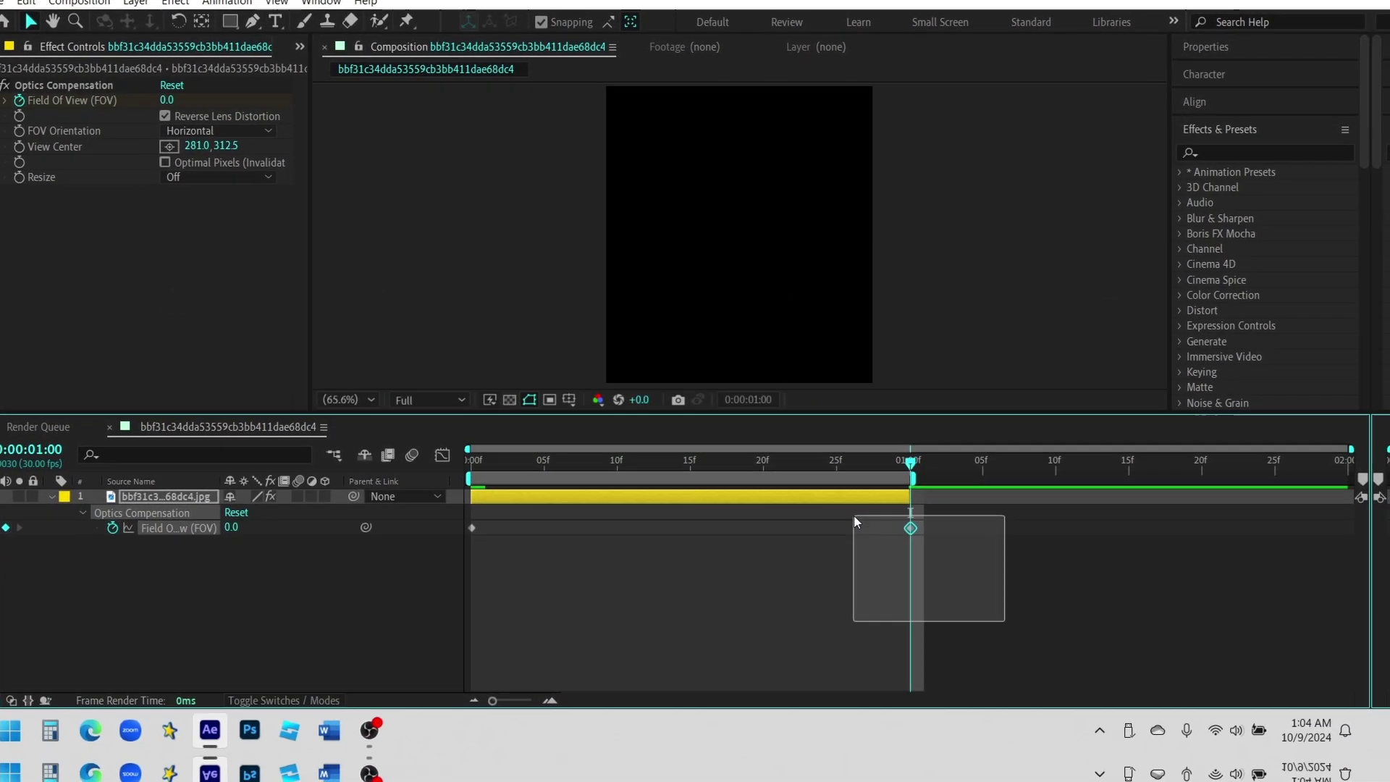
pyautogui.moveTo(855, 521); pyautogui.dragTo(854, 507)
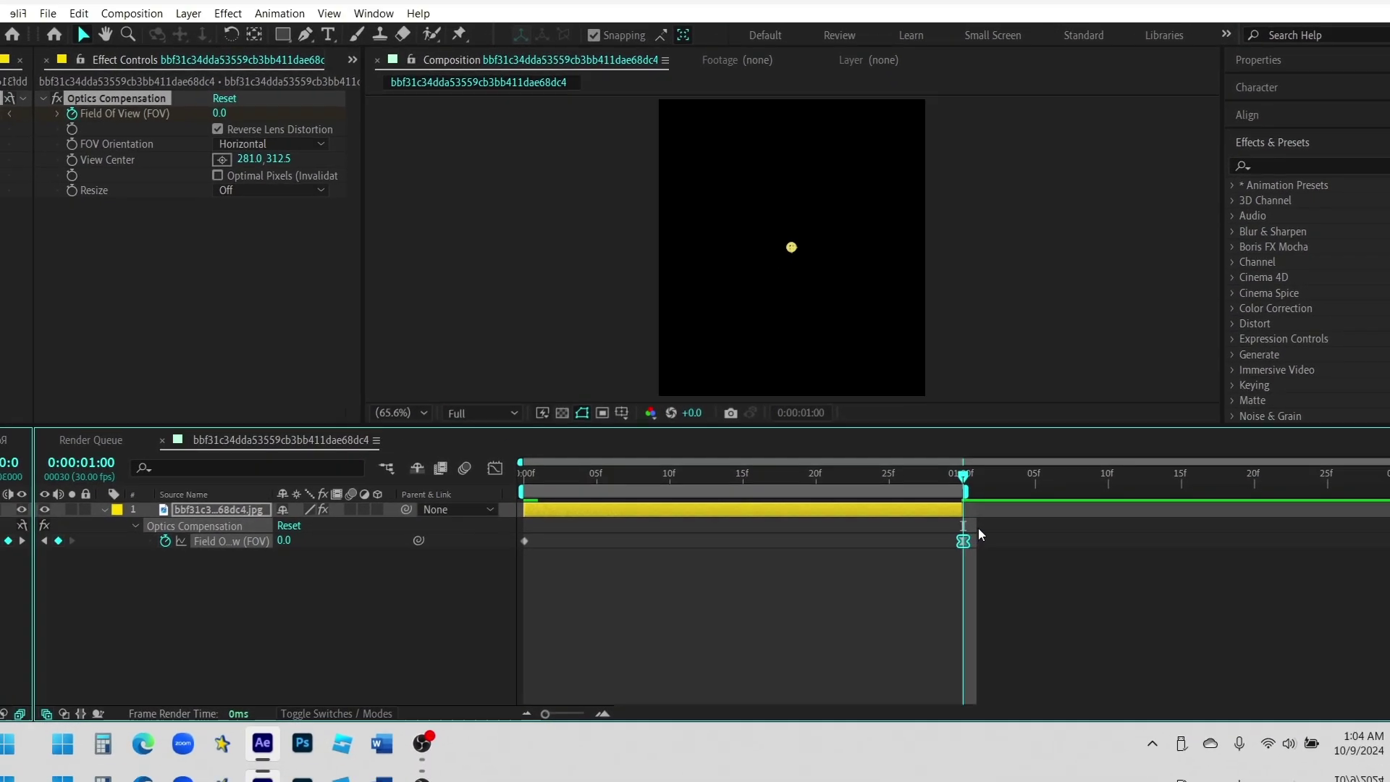
# Scrub back through the distortion animation to the first frame to review it, then collapse the layer's keyframes
pyautogui.moveTo(954, 512); pyautogui.dragTo(703, 520)
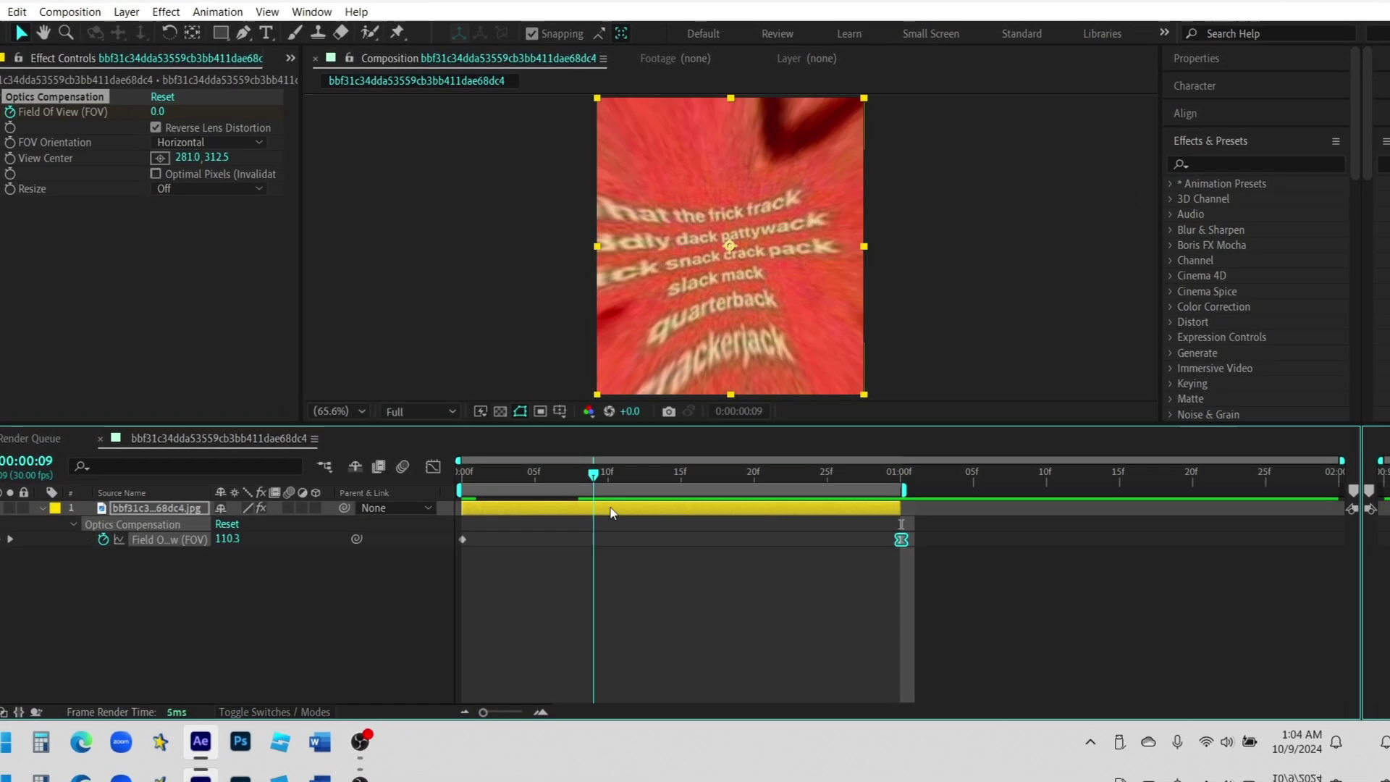
pyautogui.moveTo(610, 513)
pyautogui.mouseDown()
pyautogui.moveTo(695, 521)
pyautogui.moveTo(585, 509)
pyautogui.moveTo(668, 515)
pyautogui.moveTo(600, 514)
pyautogui.mouseUp()
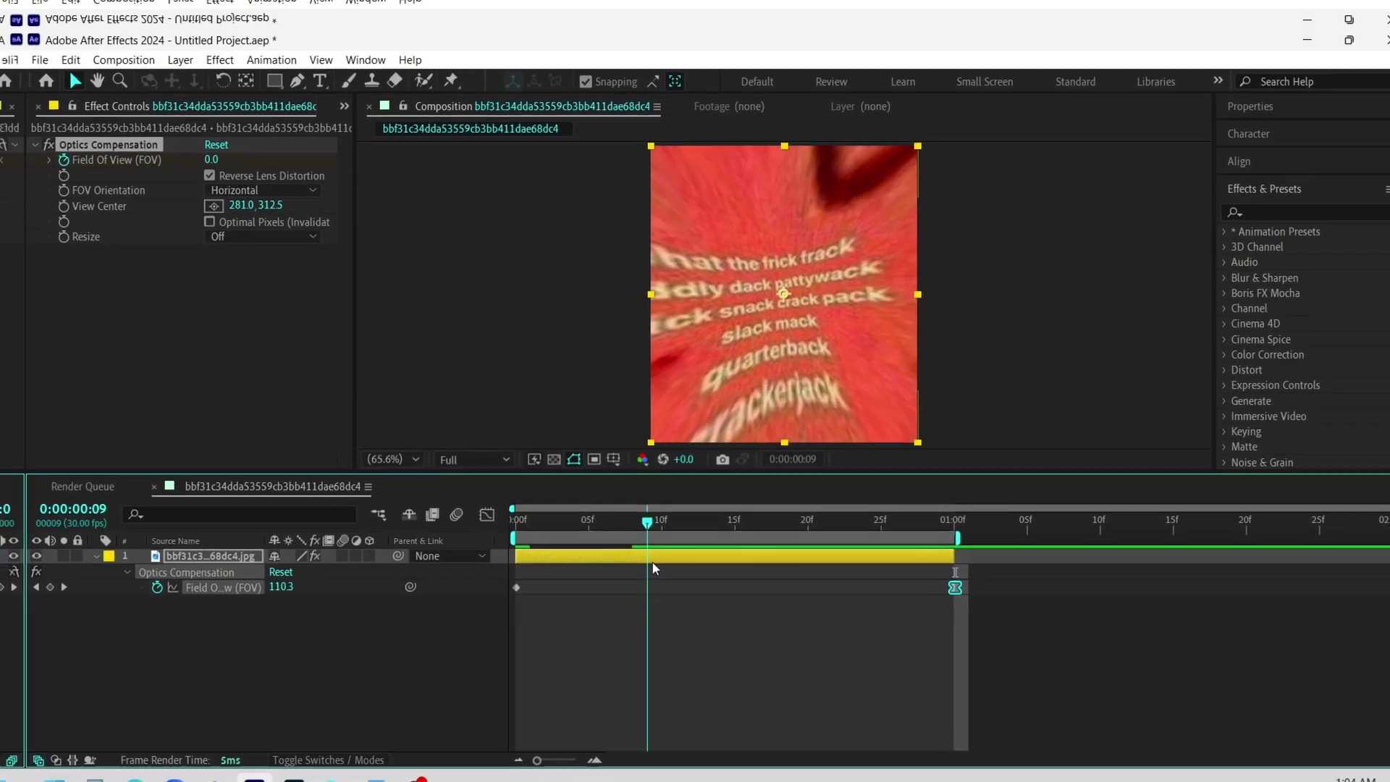
pyautogui.moveTo(653, 568); pyautogui.dragTo(423, 532)
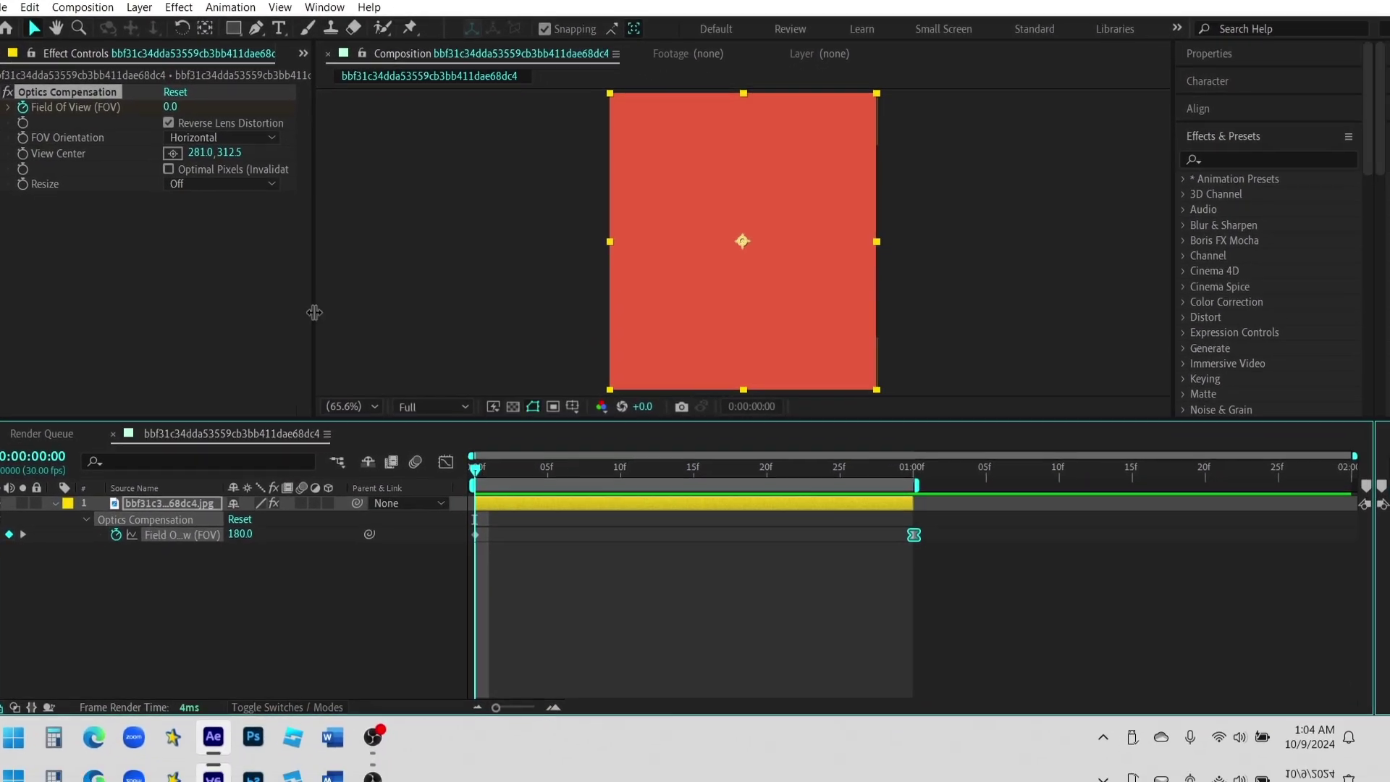
pyautogui.press('u')
pyautogui.click(800, 594)
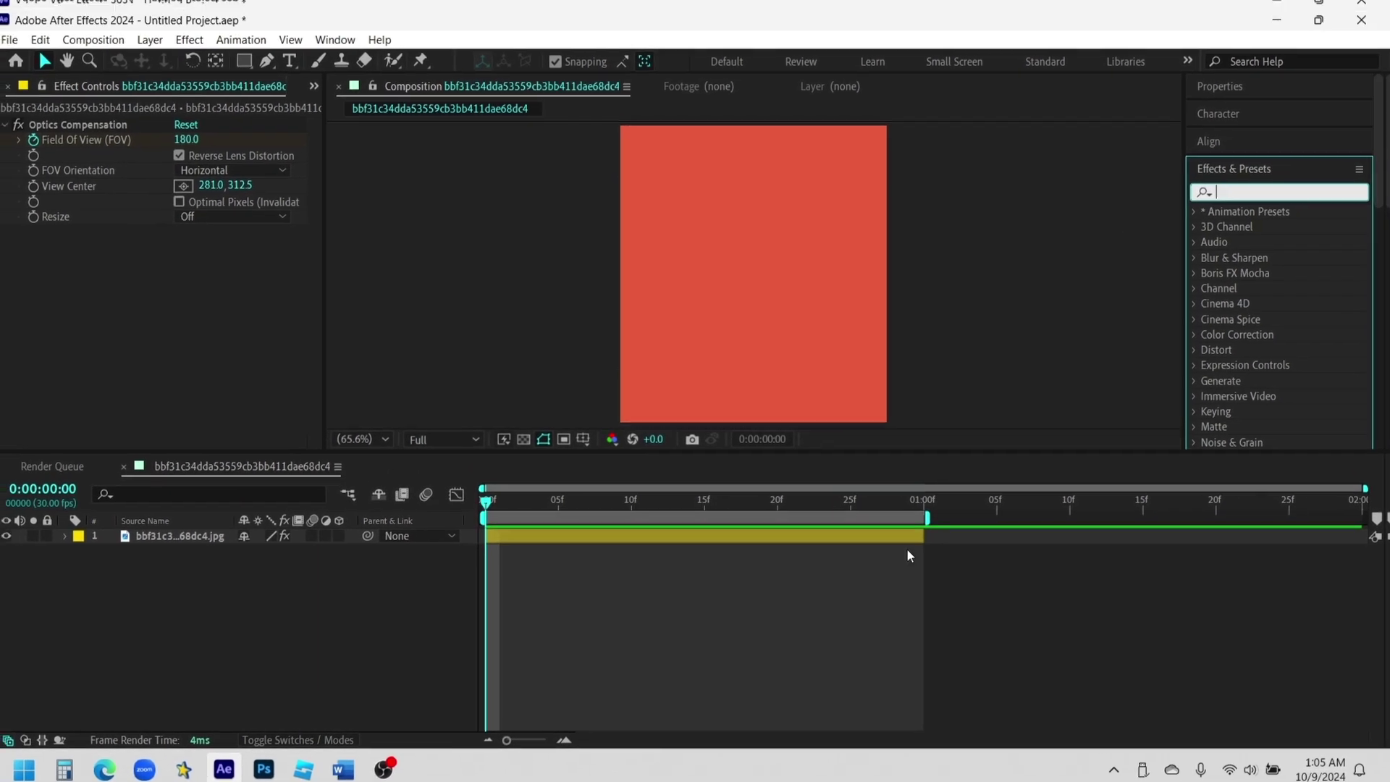
# Apply the Turbulent Displace effect to the image layer
pyautogui.click(869, 505)
pyautogui.hotkey('ctrl', 'space')
pyautogui.write('turb')
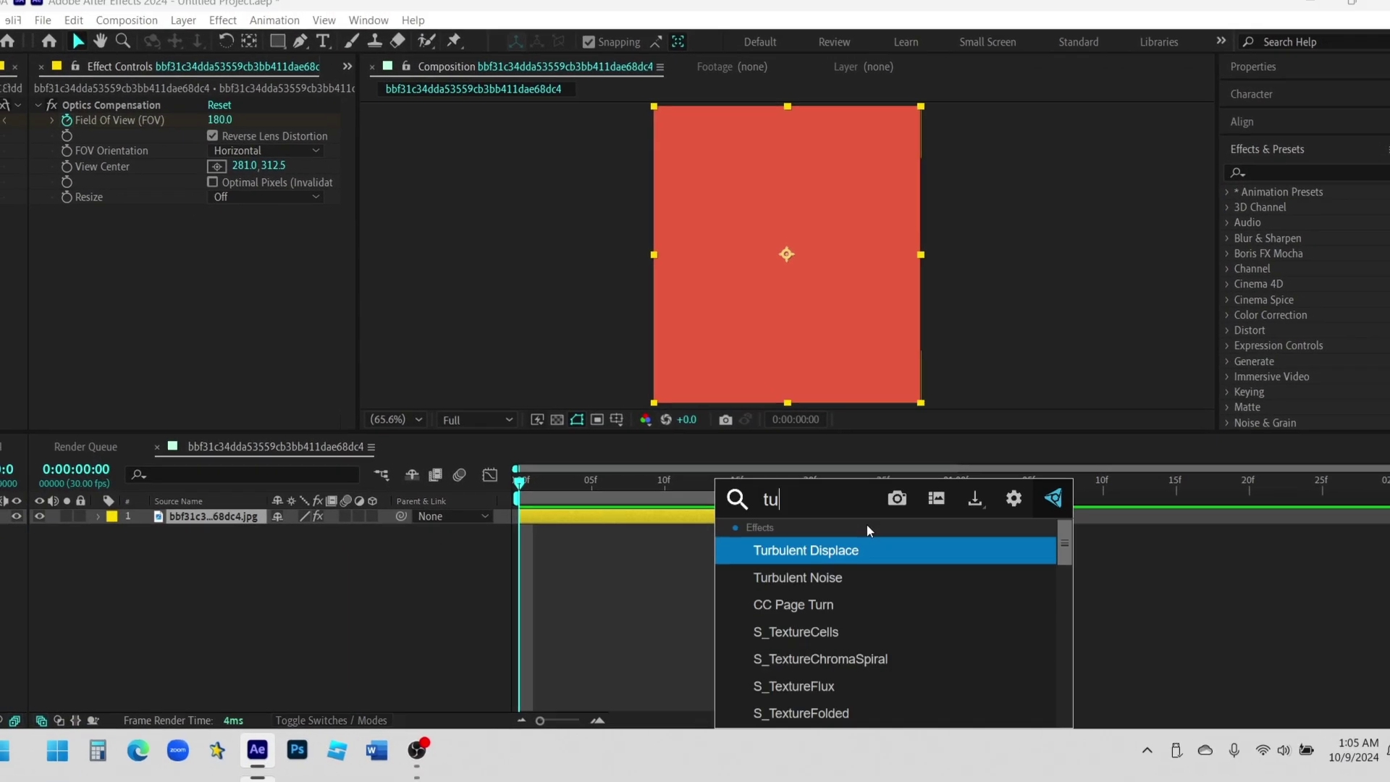
pyautogui.click(818, 559)
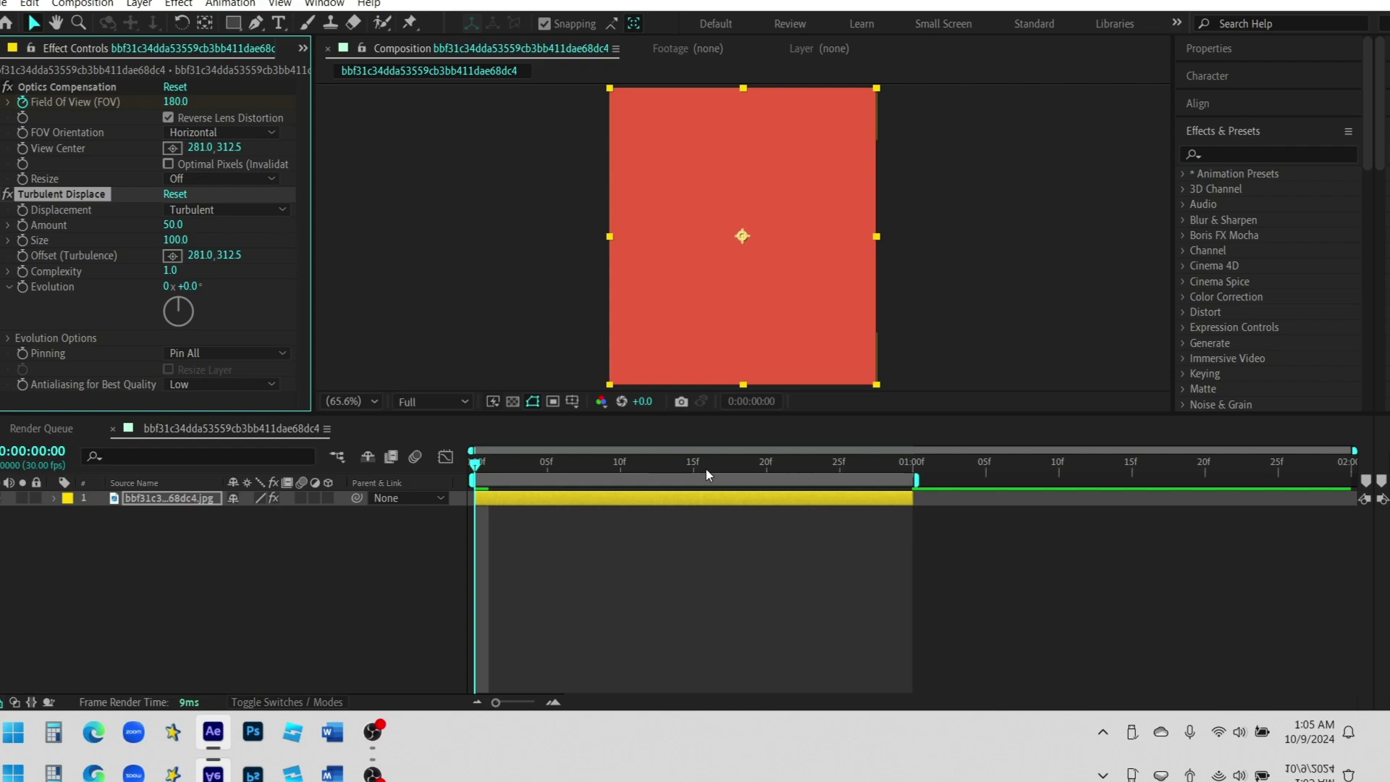
# Compare the image near the end of the animation with Turbulent Displace switched off and on
pyautogui.moveTo(723, 454); pyautogui.dragTo(900, 474)
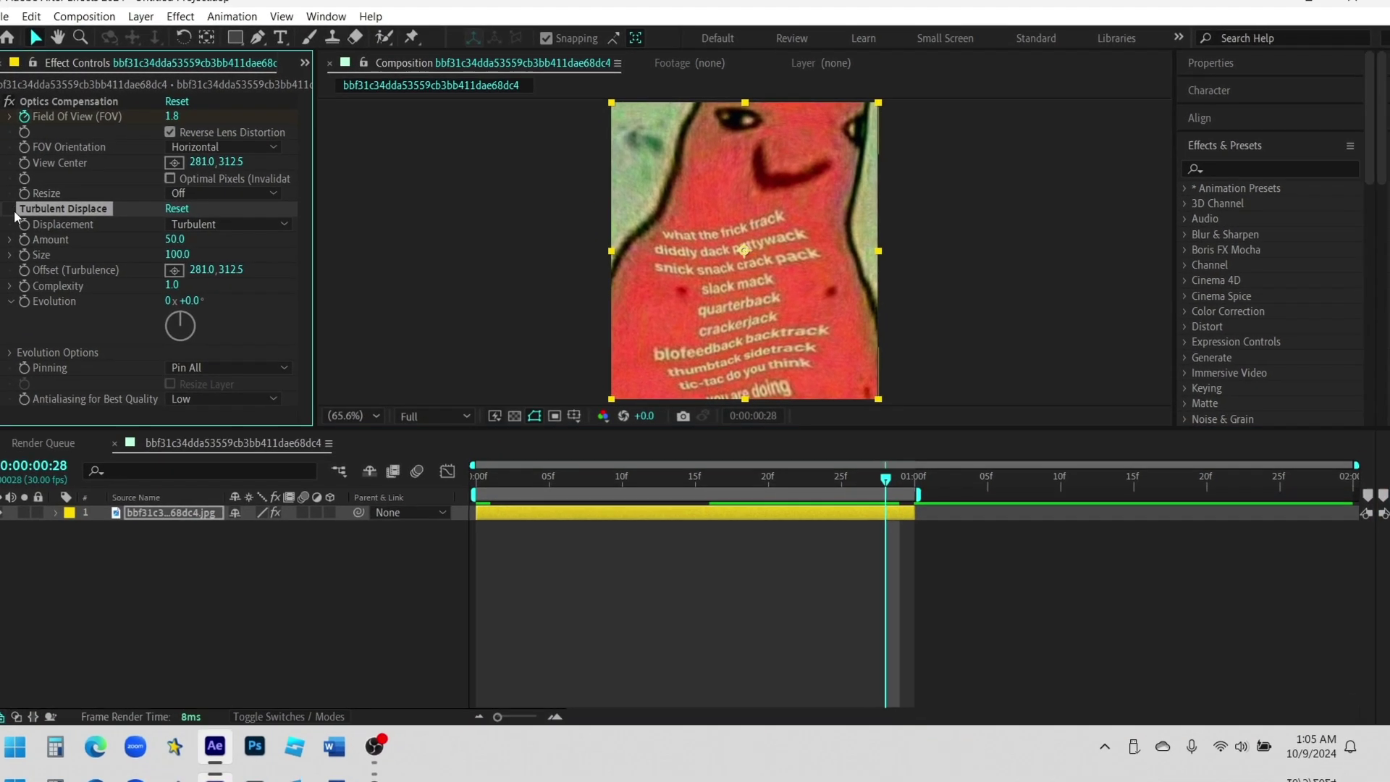
pyautogui.click(21, 204)
pyautogui.click(21, 204)
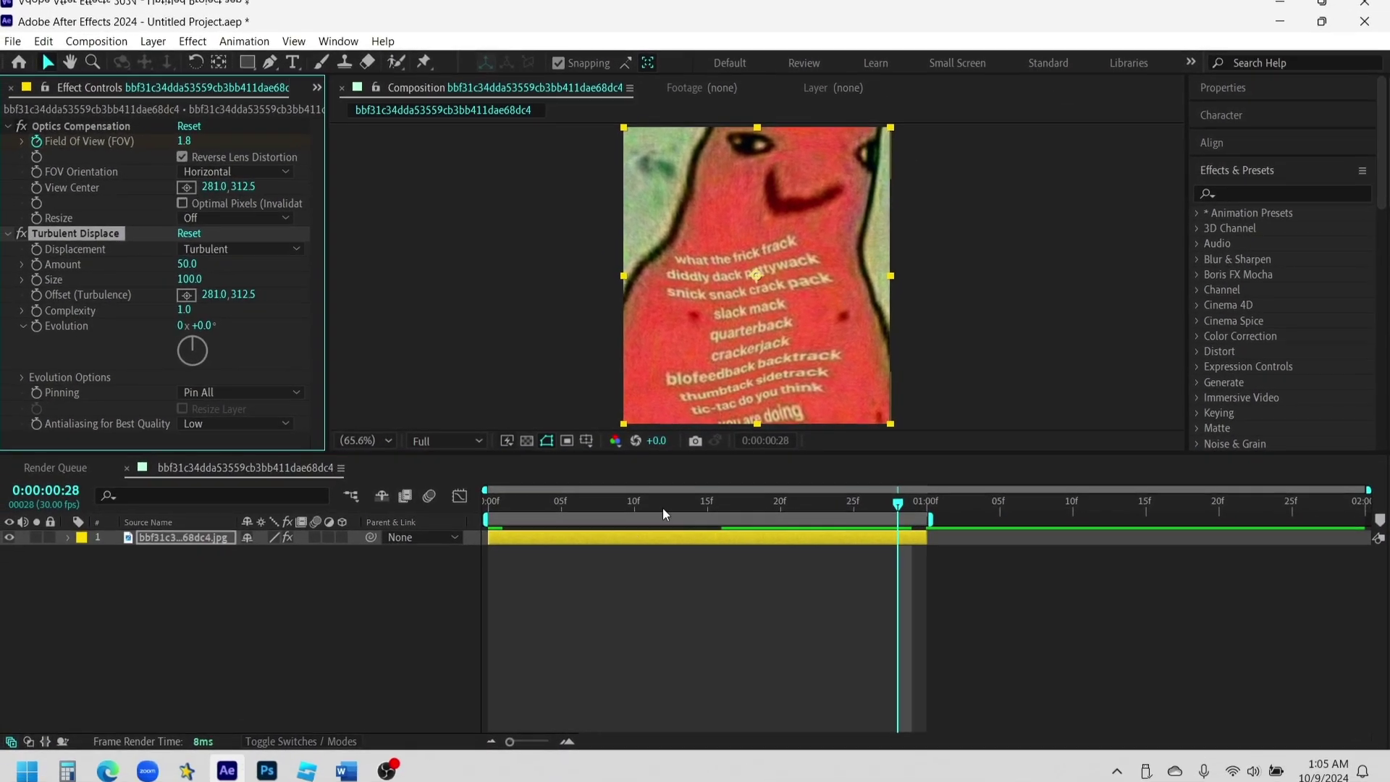
# At the first frame, set Turbulent Displace's Amount to 100, Size to 2 and Displacement to Turbulent Smoother
pyautogui.moveTo(659, 516); pyautogui.dragTo(481, 515)
pyautogui.click(171, 271)
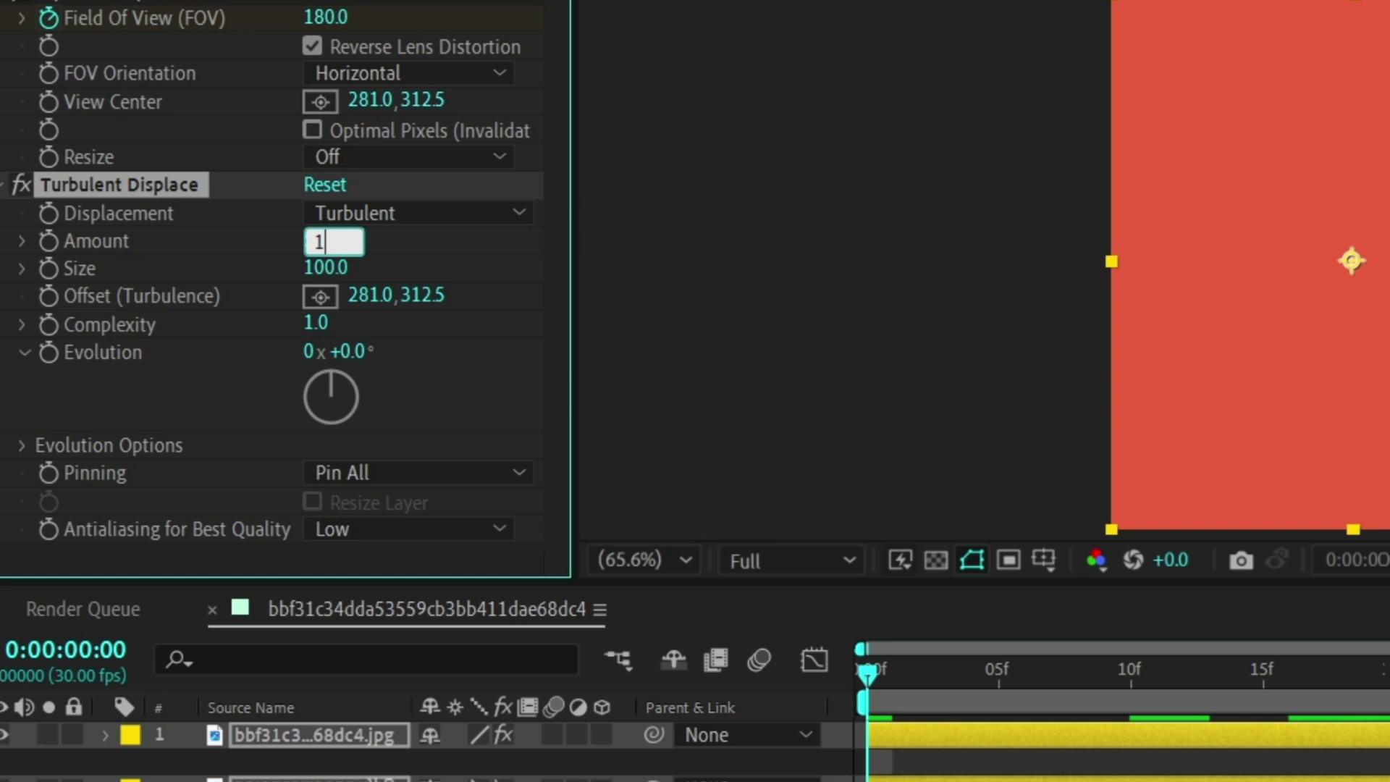
pyautogui.write('100')
pyautogui.press('Return')
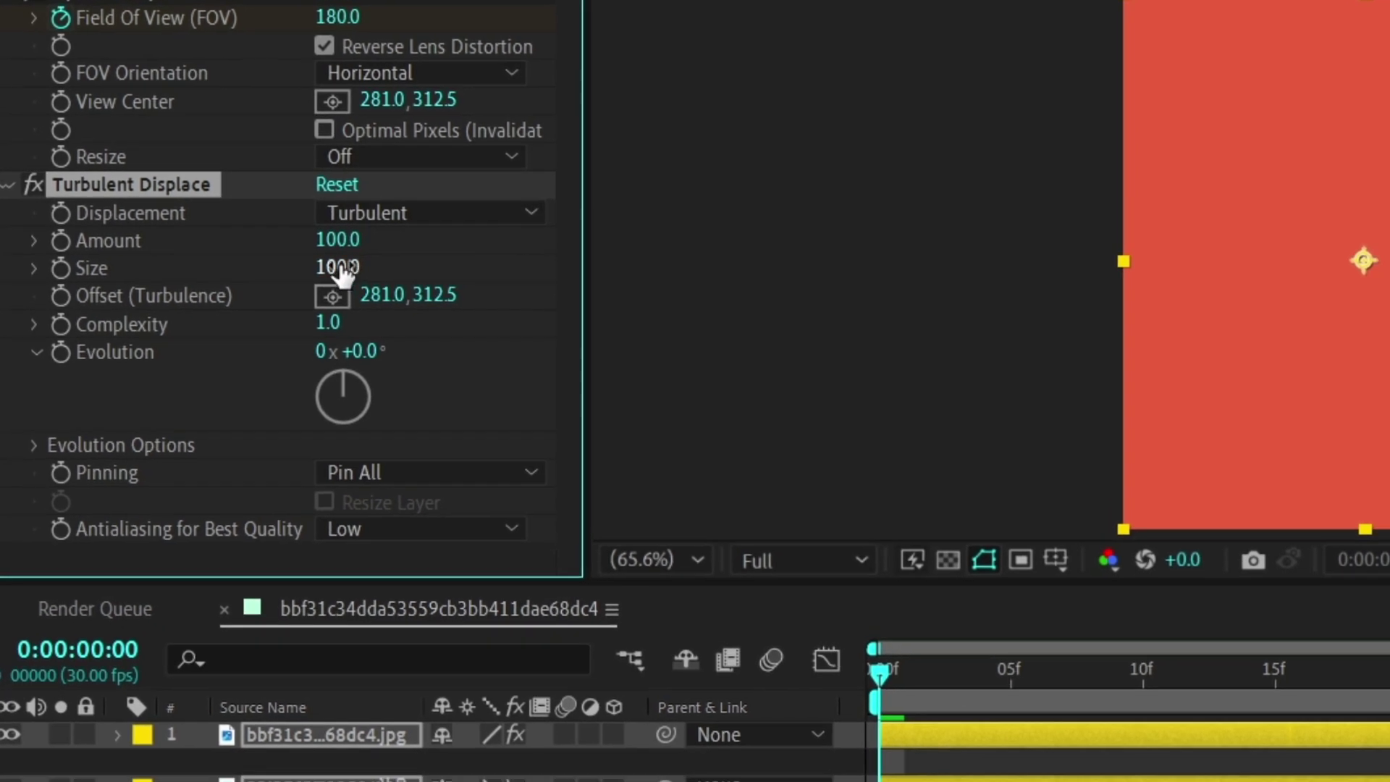
pyautogui.click(329, 271)
pyautogui.write('2')
pyautogui.press('Return')
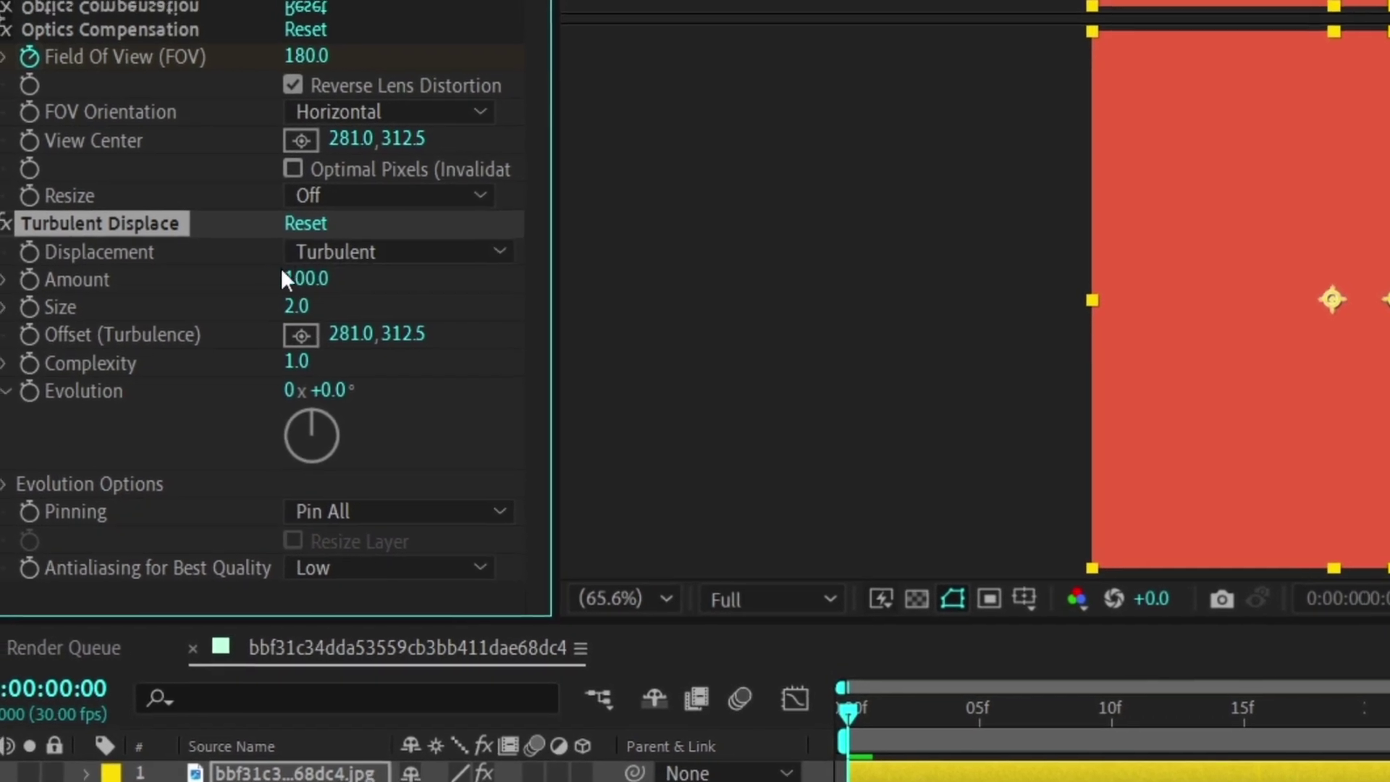
pyautogui.click(372, 252)
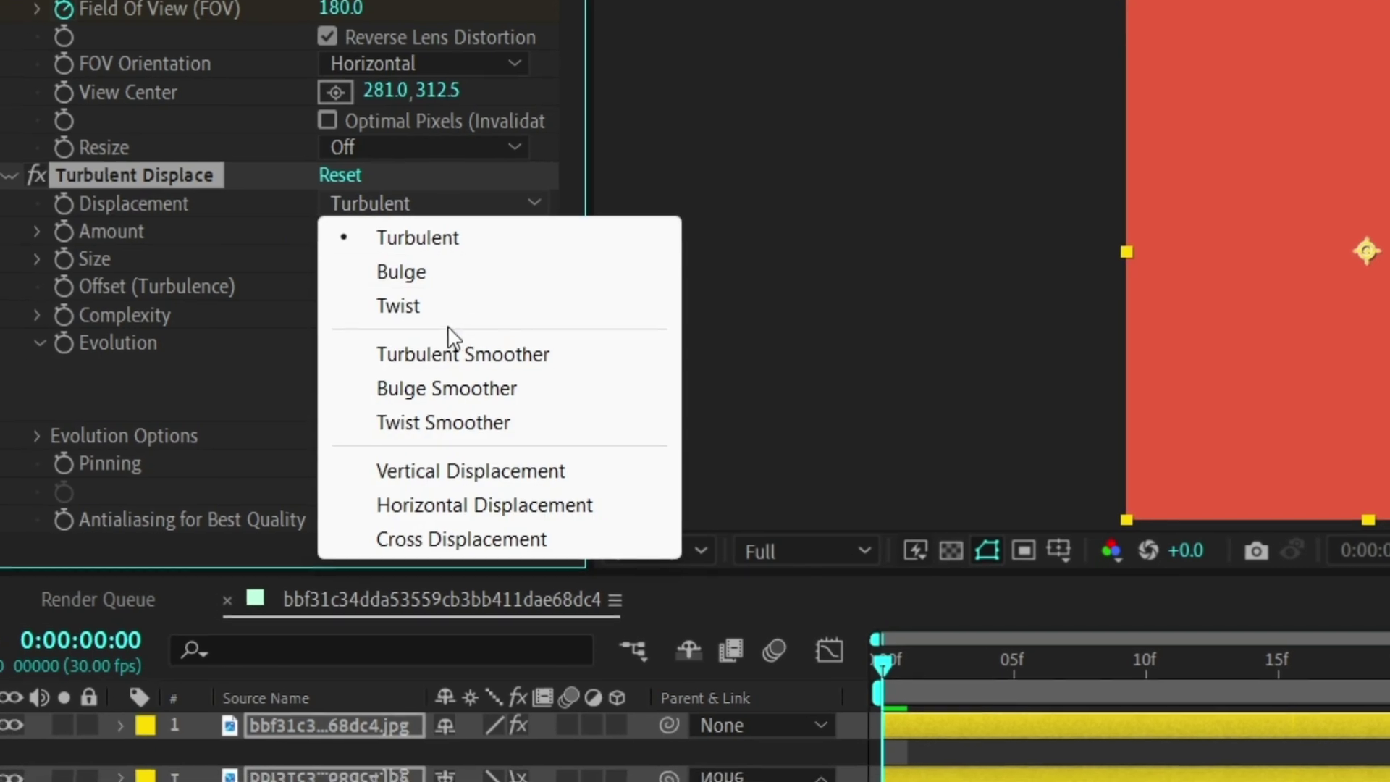
pyautogui.click(456, 353)
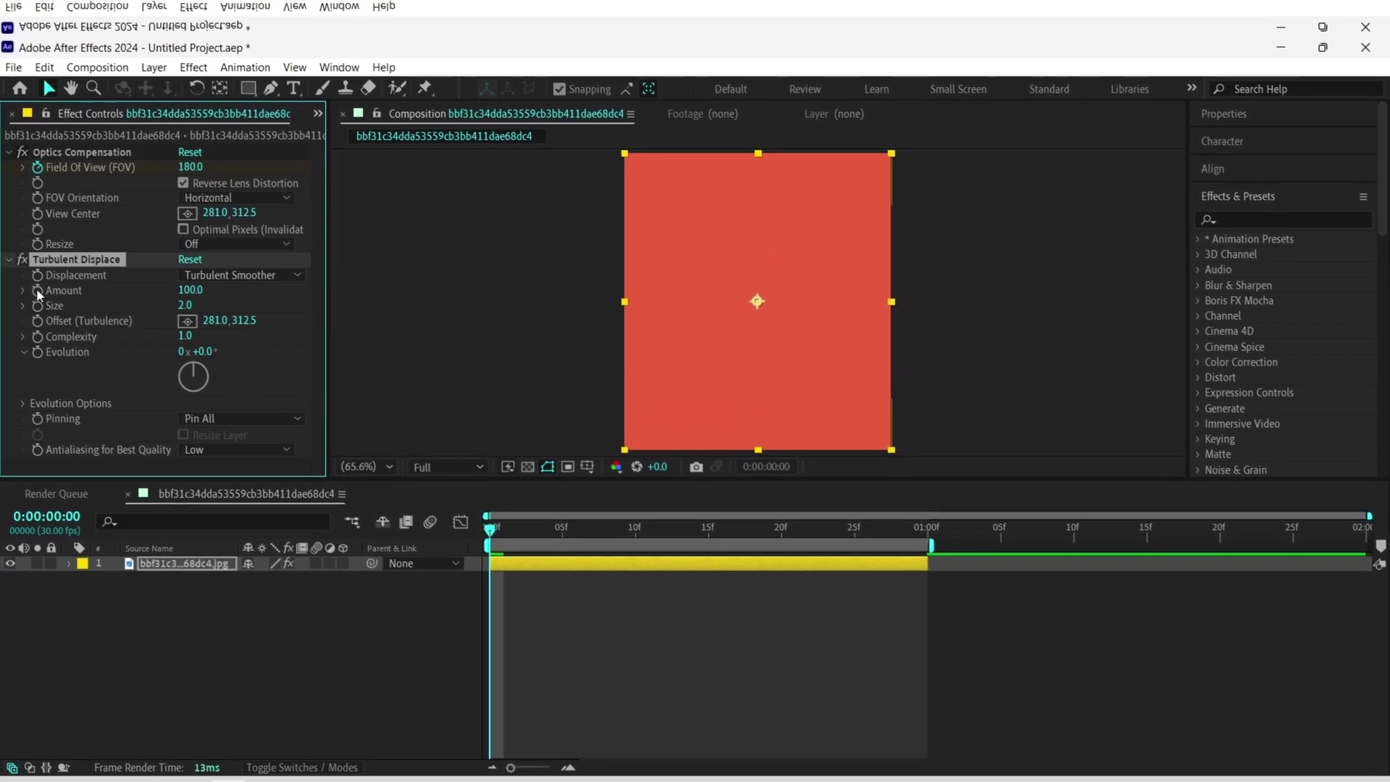
# Add keyframes for Turbulent Displace's Amount and Size at the first frame and reveal the layer's keyframes
pyautogui.click(51, 259)
pyautogui.click(50, 274)
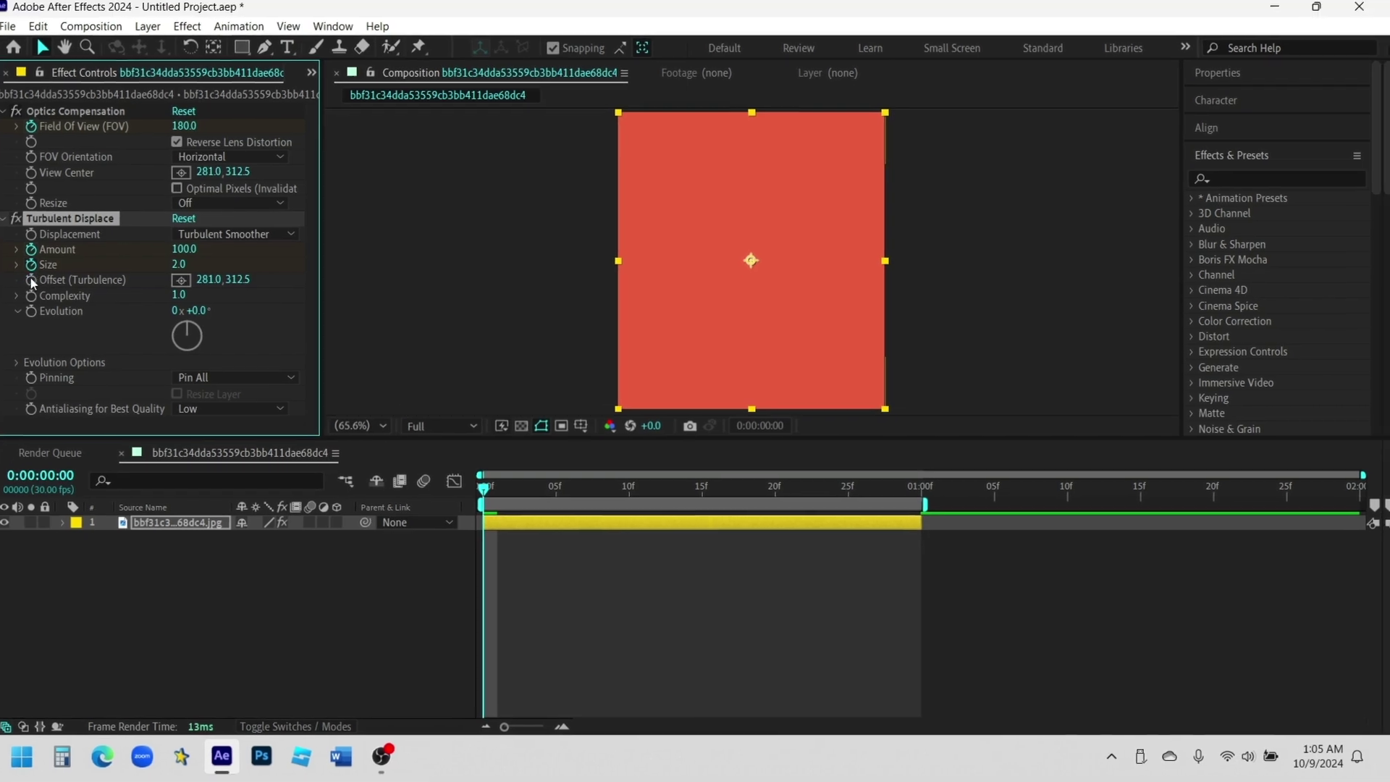
pyautogui.press('u')
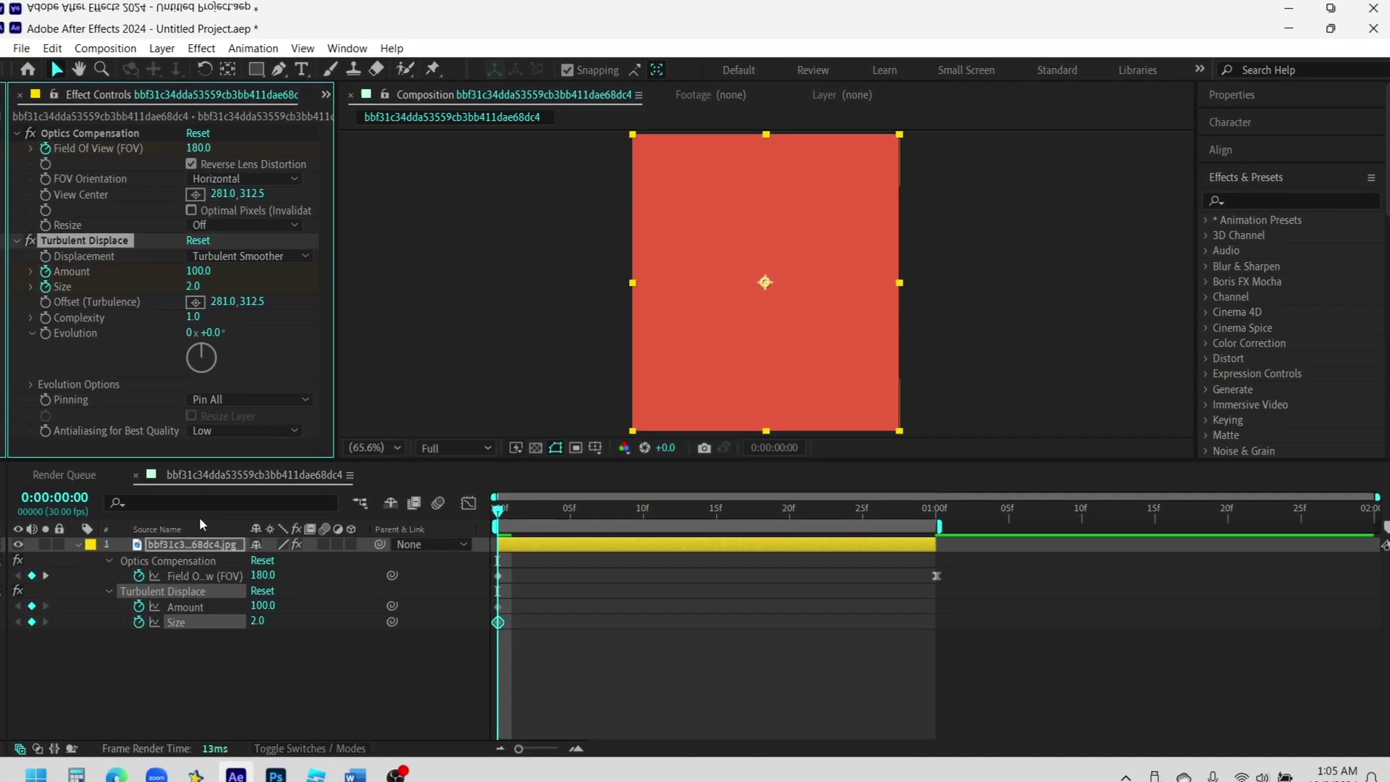
# Set a Turbulent Displace Amount keyframe of 0 at frame 1
pyautogui.click(515, 505)
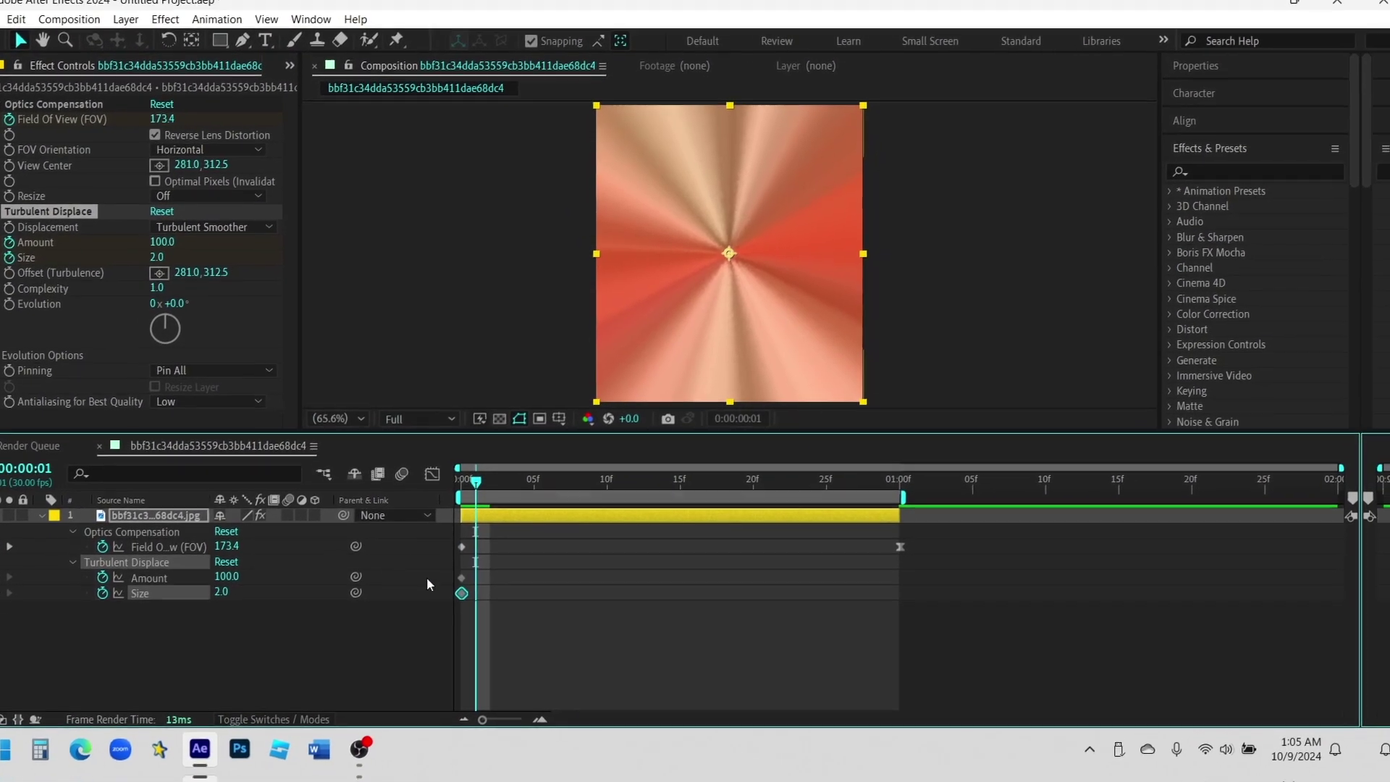
pyautogui.click(227, 576)
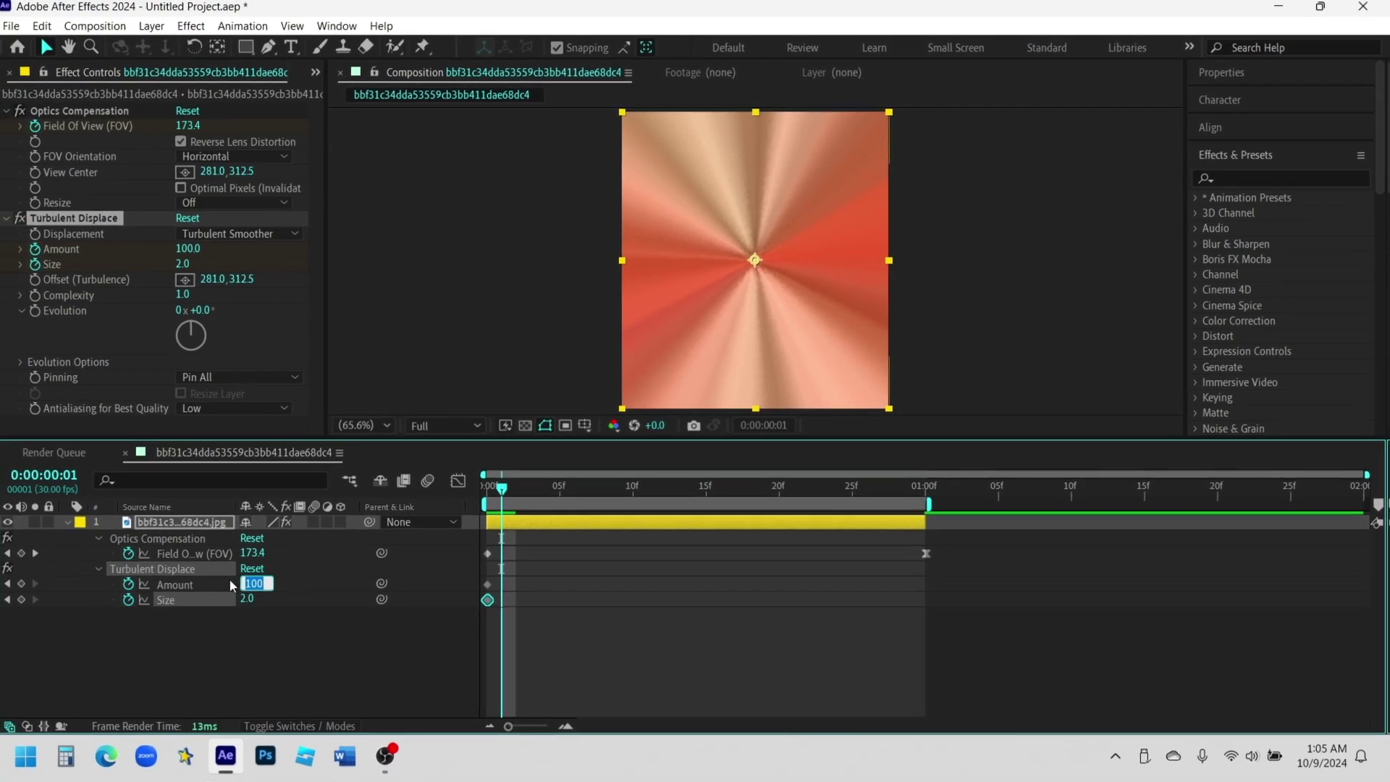
pyautogui.write('0')
pyautogui.press('Return')
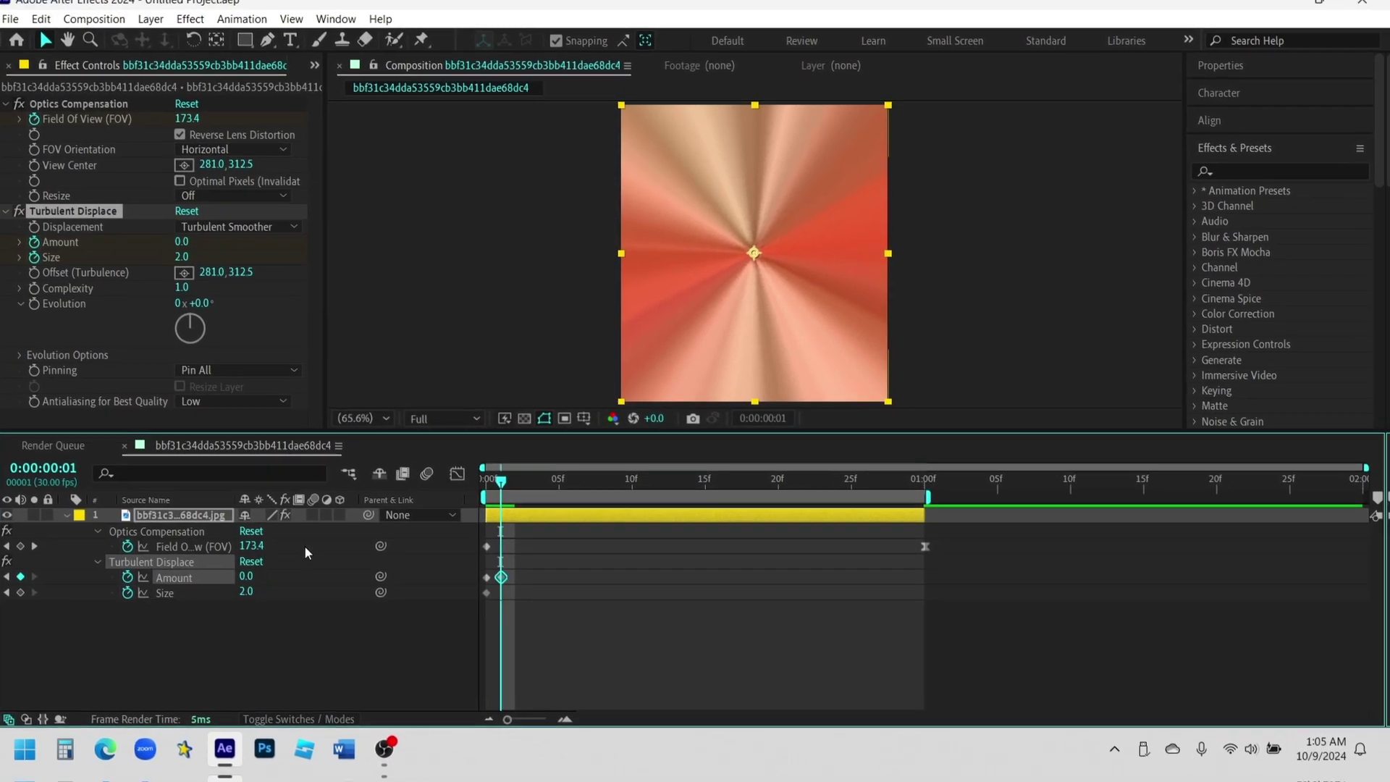
# Set a Turbulent Displace Size keyframe of 300 at 0:00:01:00 and apply Easy Ease to the Amount keyframe at frame 1
pyautogui.click(922, 487)
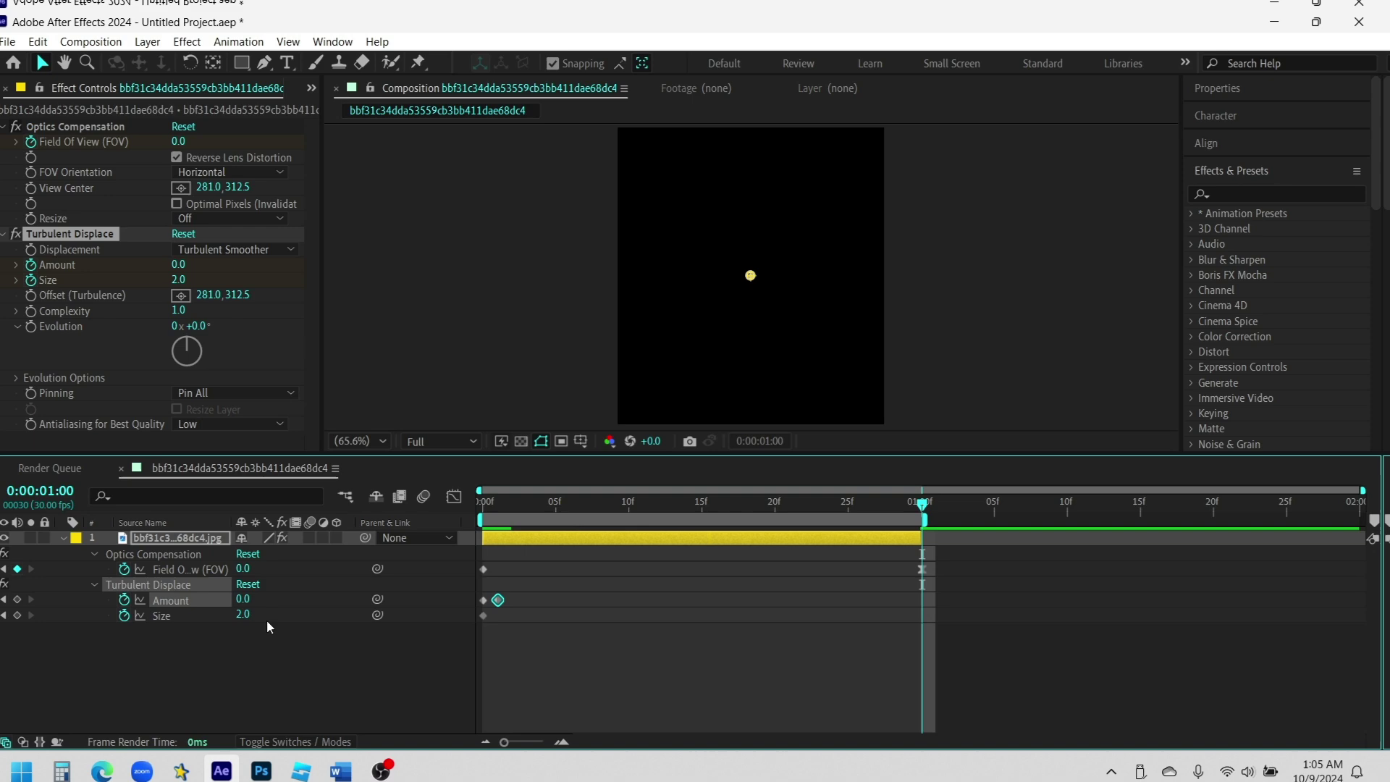
pyautogui.click(233, 609)
pyautogui.write('300')
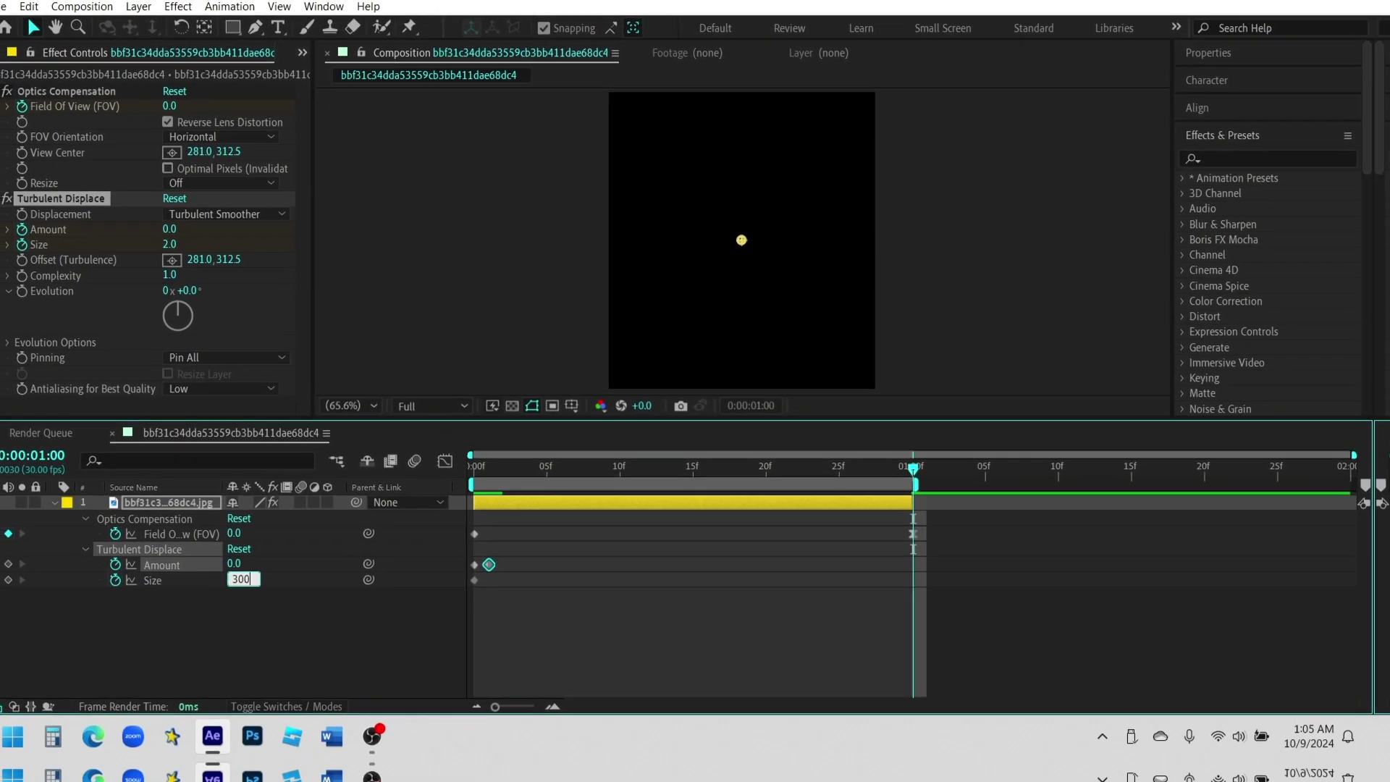
pyautogui.press('Return')
pyautogui.click(490, 592)
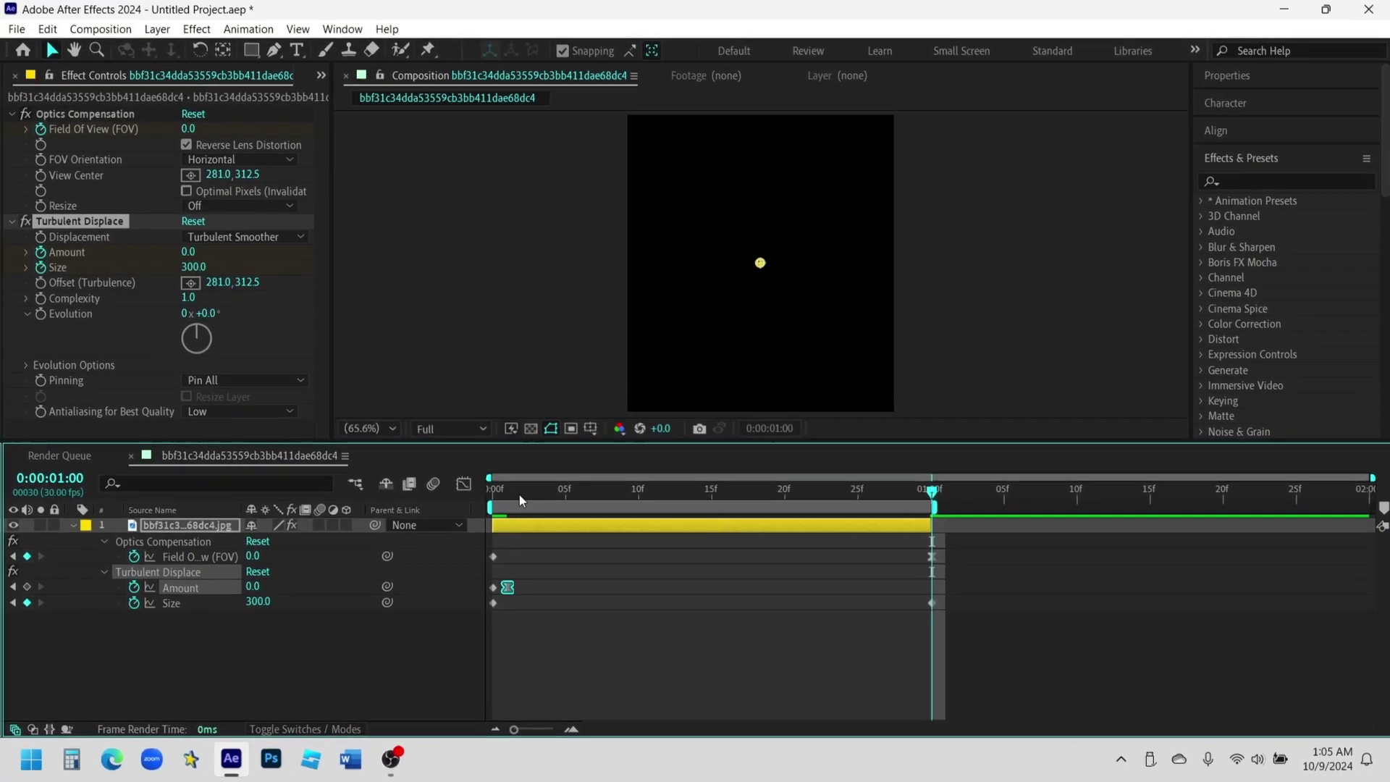
# Shift the second Amount and Size keyframes together so Amount's lands on 0:00:01:00, and preview the animation from the first frame
pyautogui.click(492, 495)
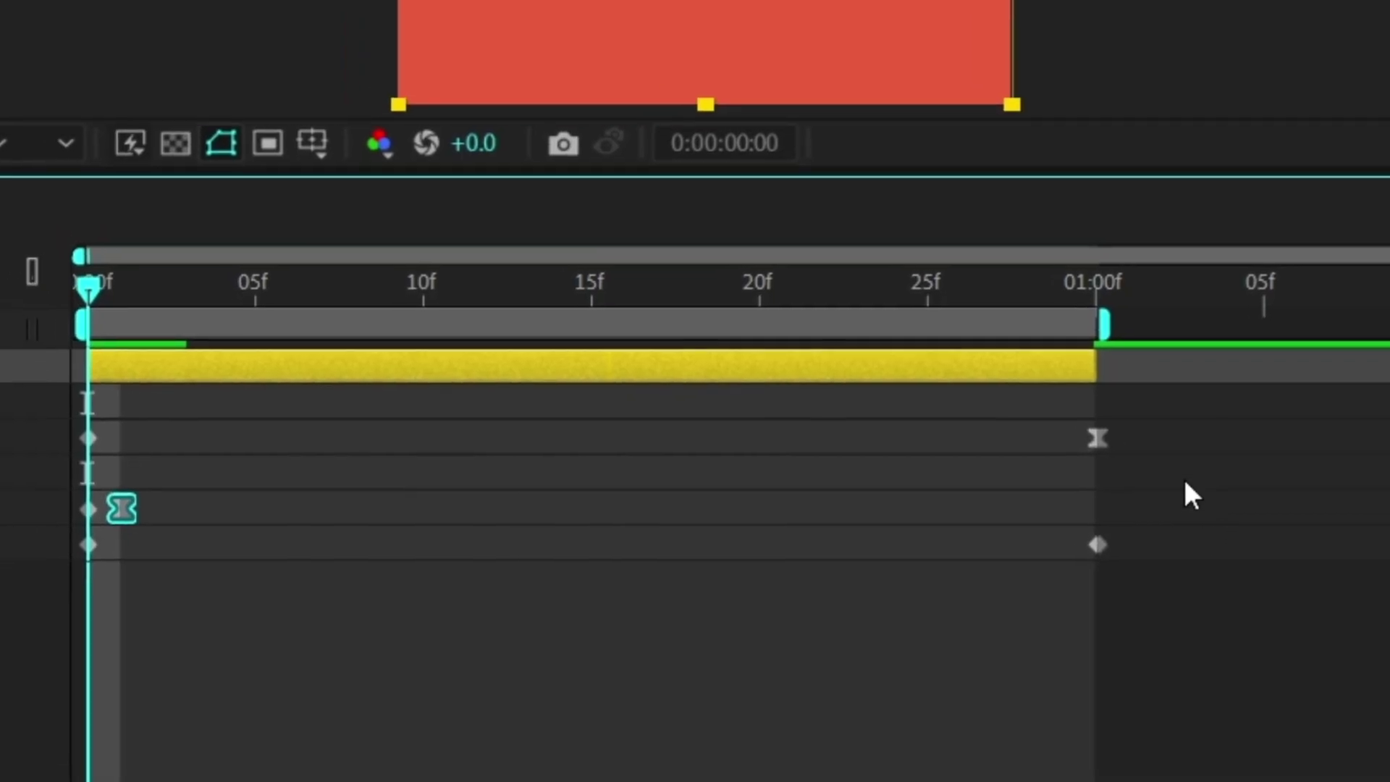
pyautogui.moveTo(1185, 467); pyautogui.dragTo(99, 606)
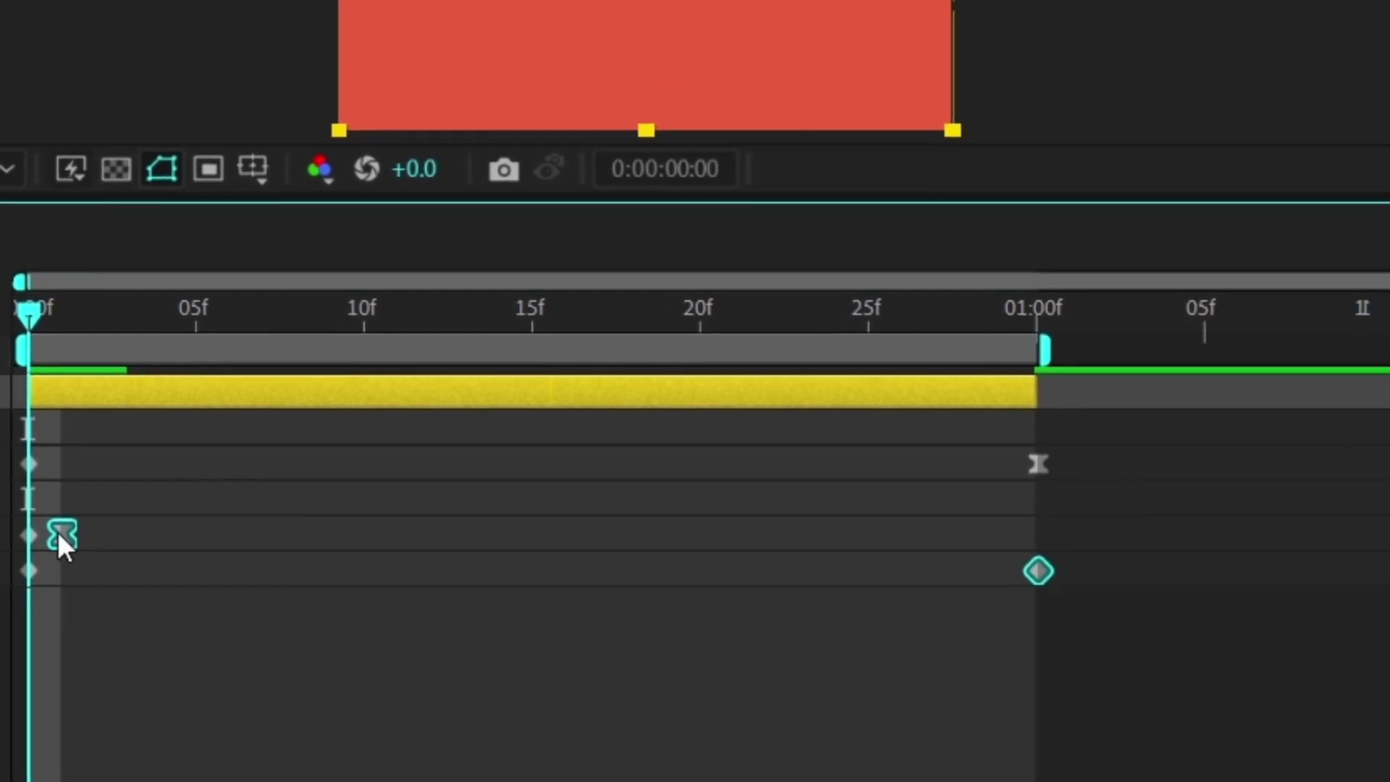
pyautogui.moveTo(61, 542)
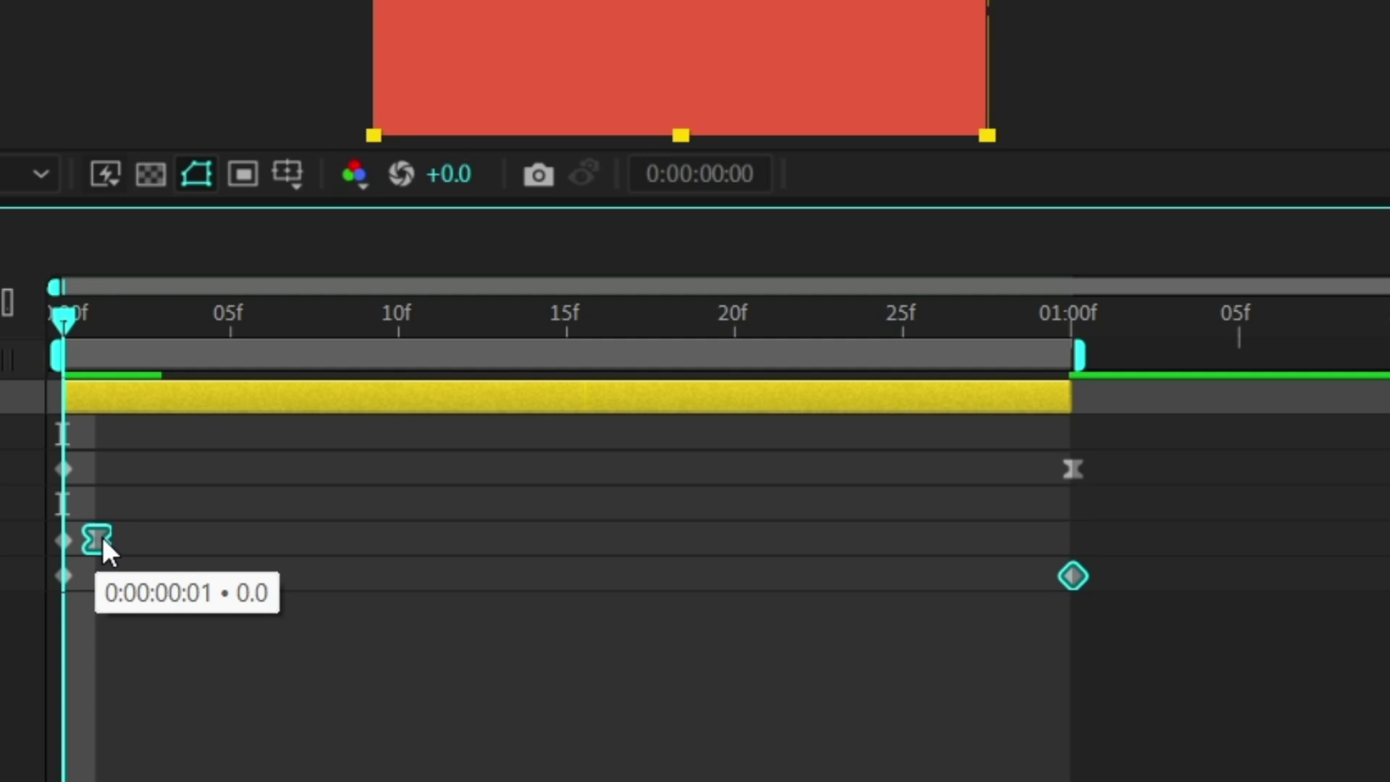
pyautogui.moveTo(102, 536); pyautogui.dragTo(1118, 595)
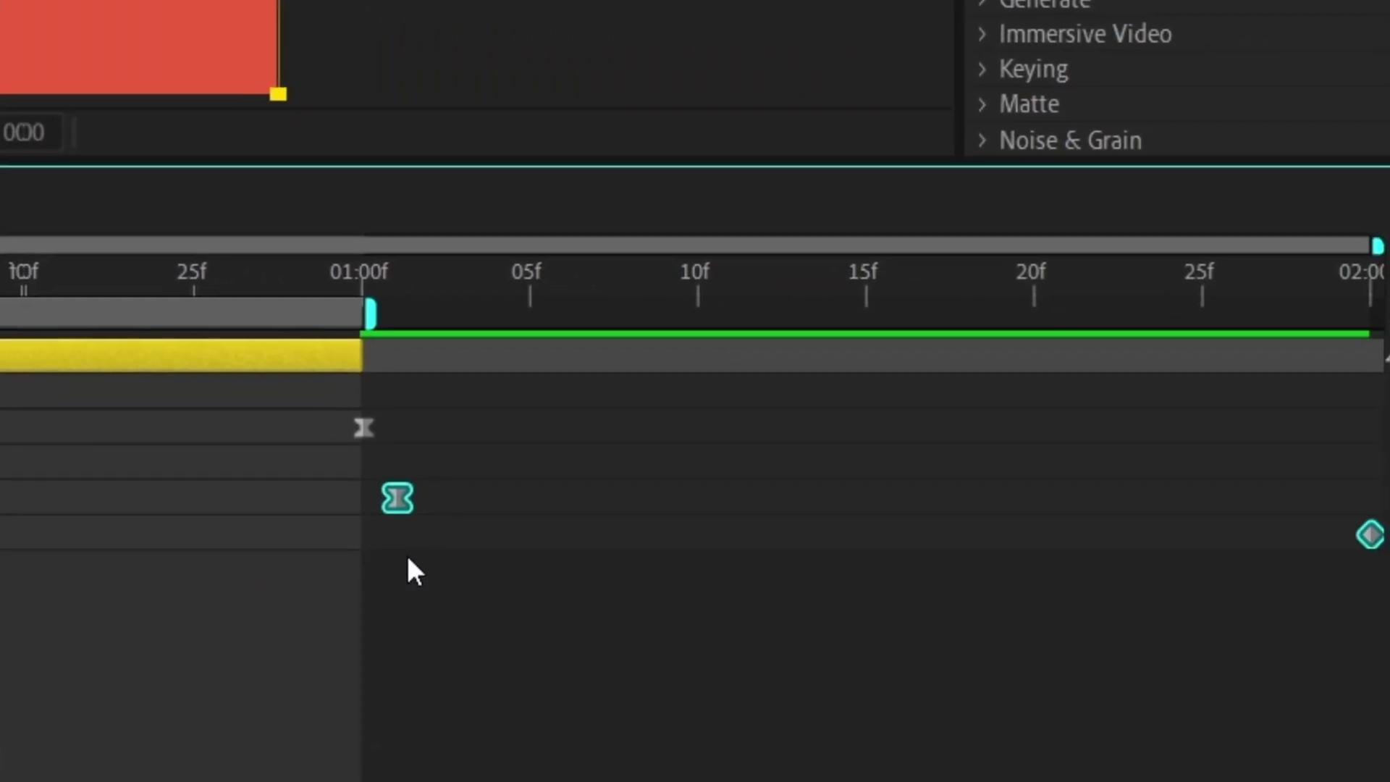
pyautogui.moveTo(409, 559); pyautogui.dragTo(373, 568)
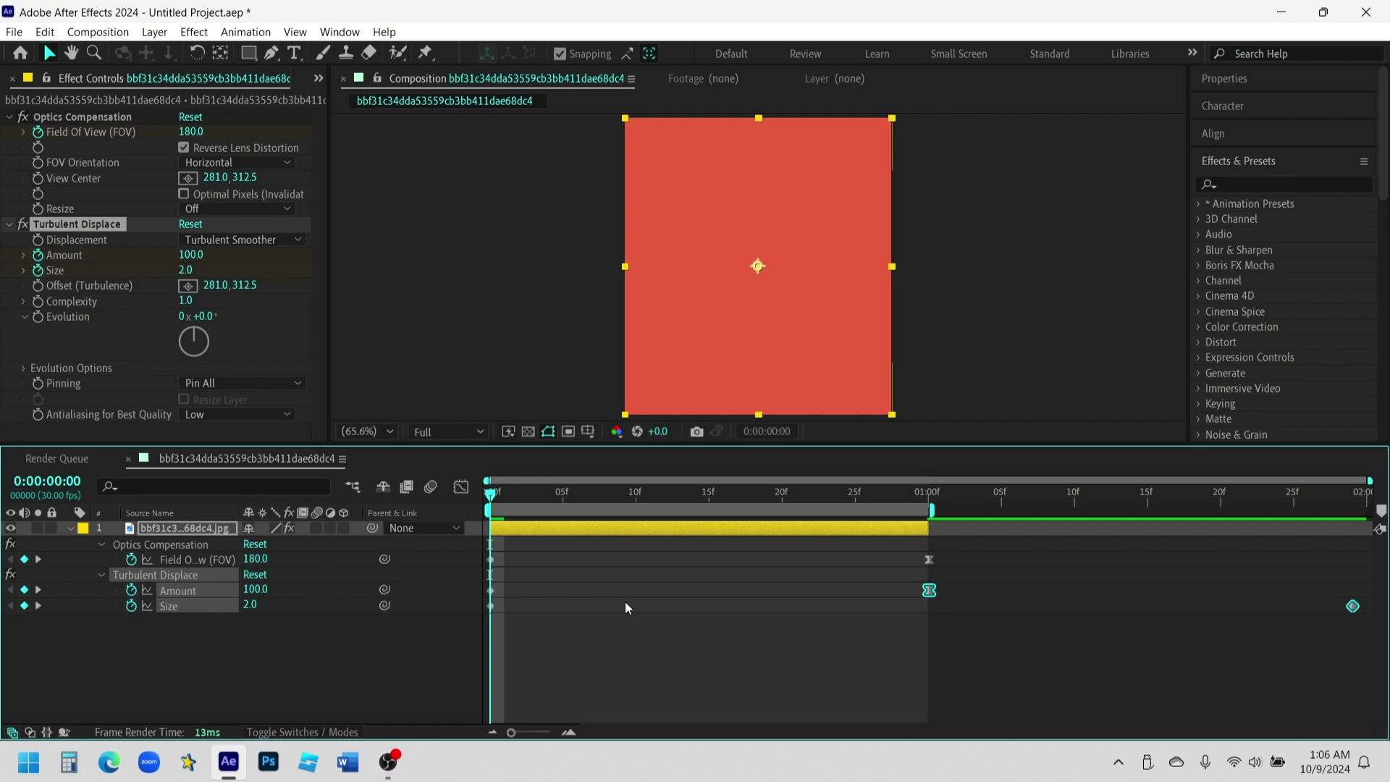
pyautogui.press('space')
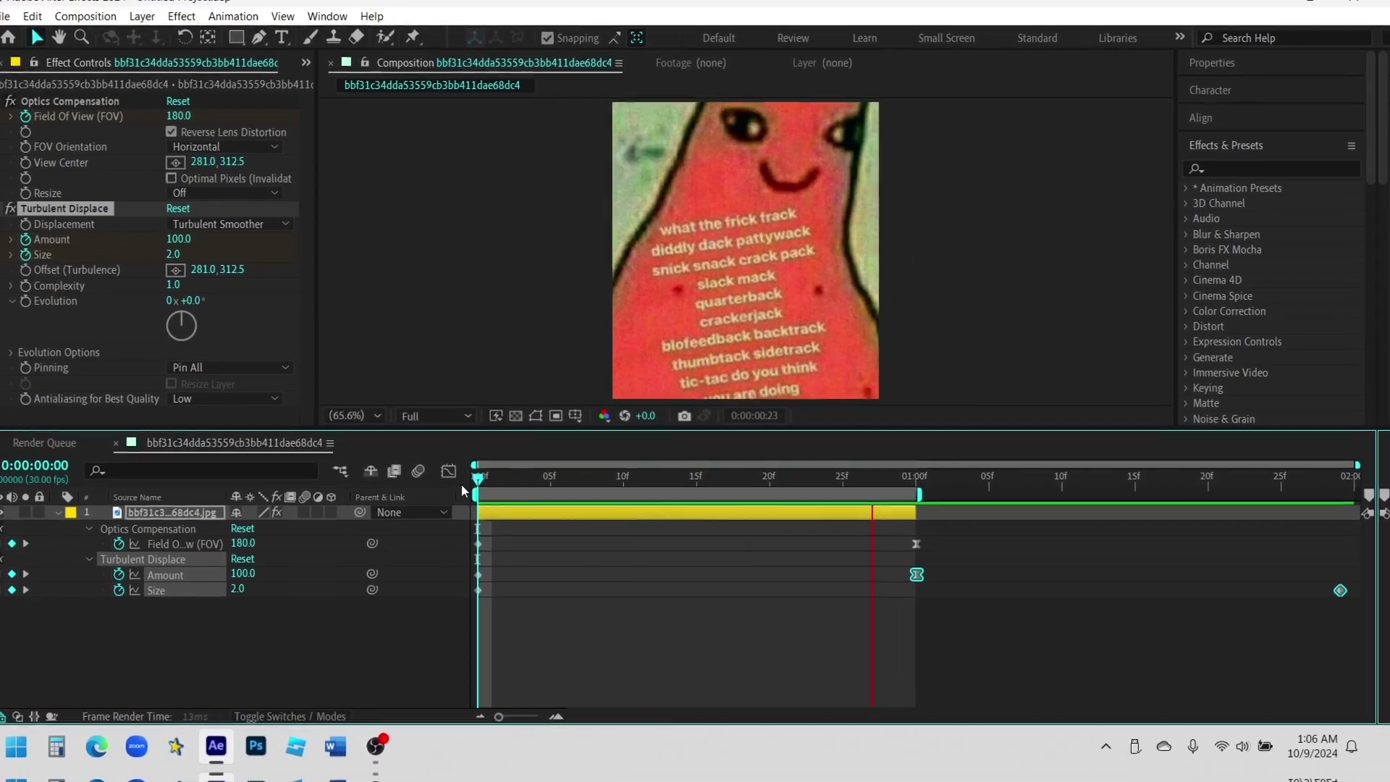
pyautogui.press('space')
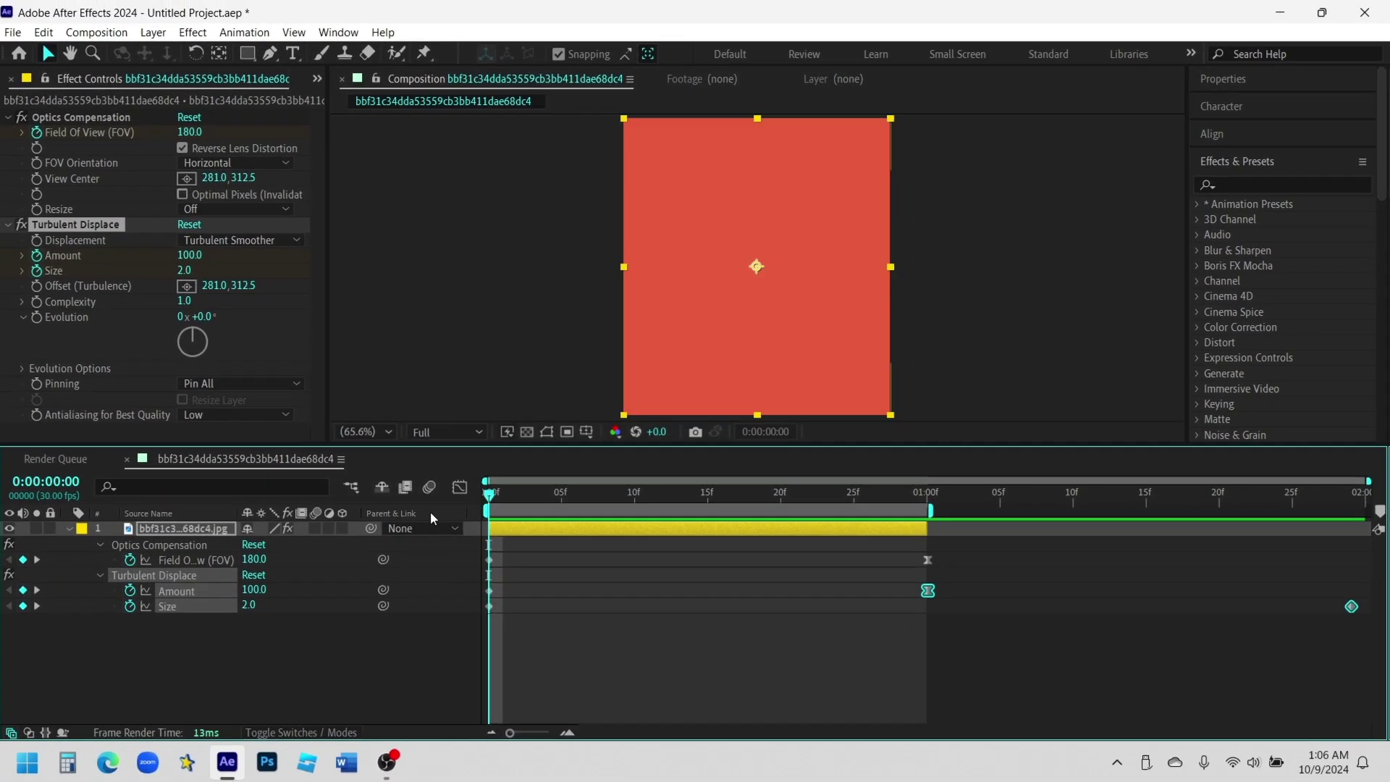
# Add a keyframe for Turbulent Displace's Evolution at the first frame and reveal the layer's animated properties
pyautogui.click(259, 360)
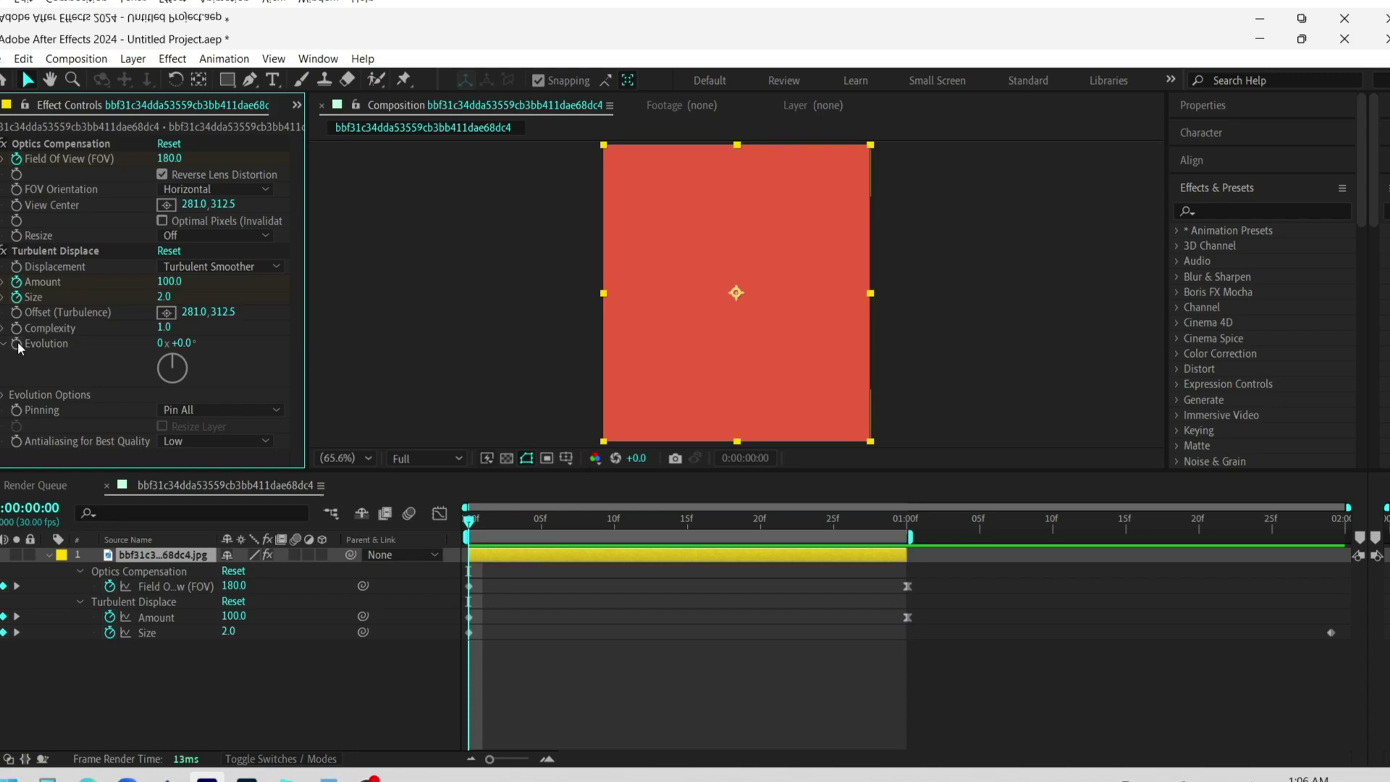
pyautogui.click(17, 342)
pyautogui.press('u')
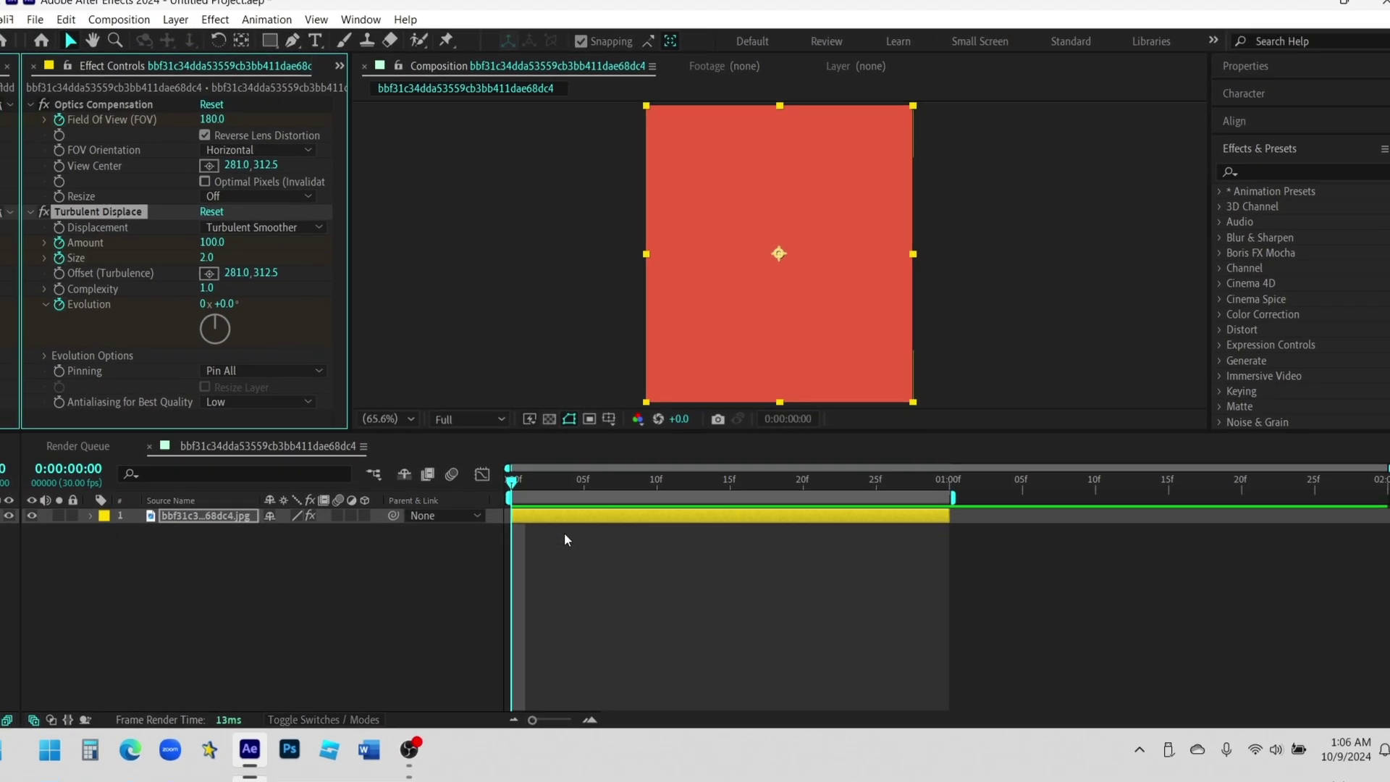
pyautogui.press('u')
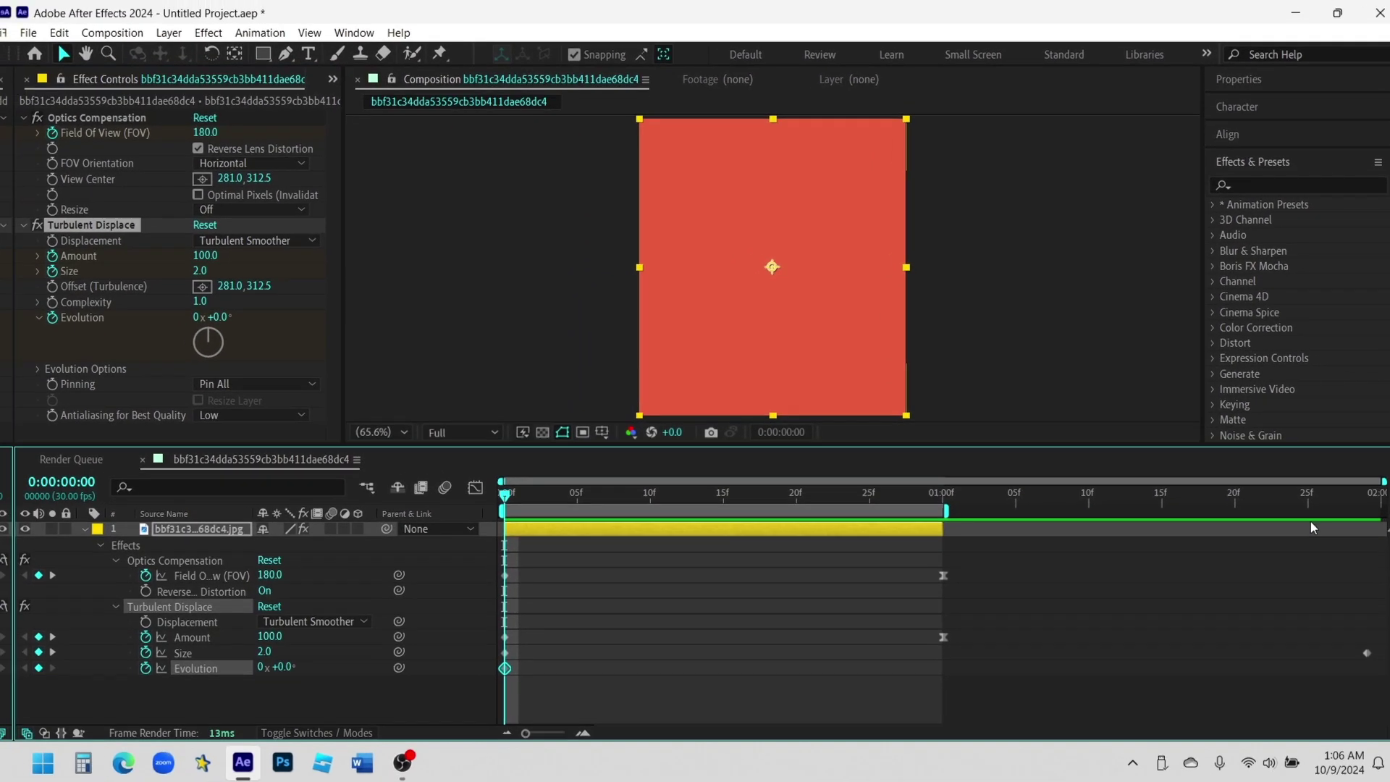
# Set a Turbulent Displace Evolution keyframe of 1 revolution at 0:00:01:00 and preview the animation
pyautogui.click(942, 491)
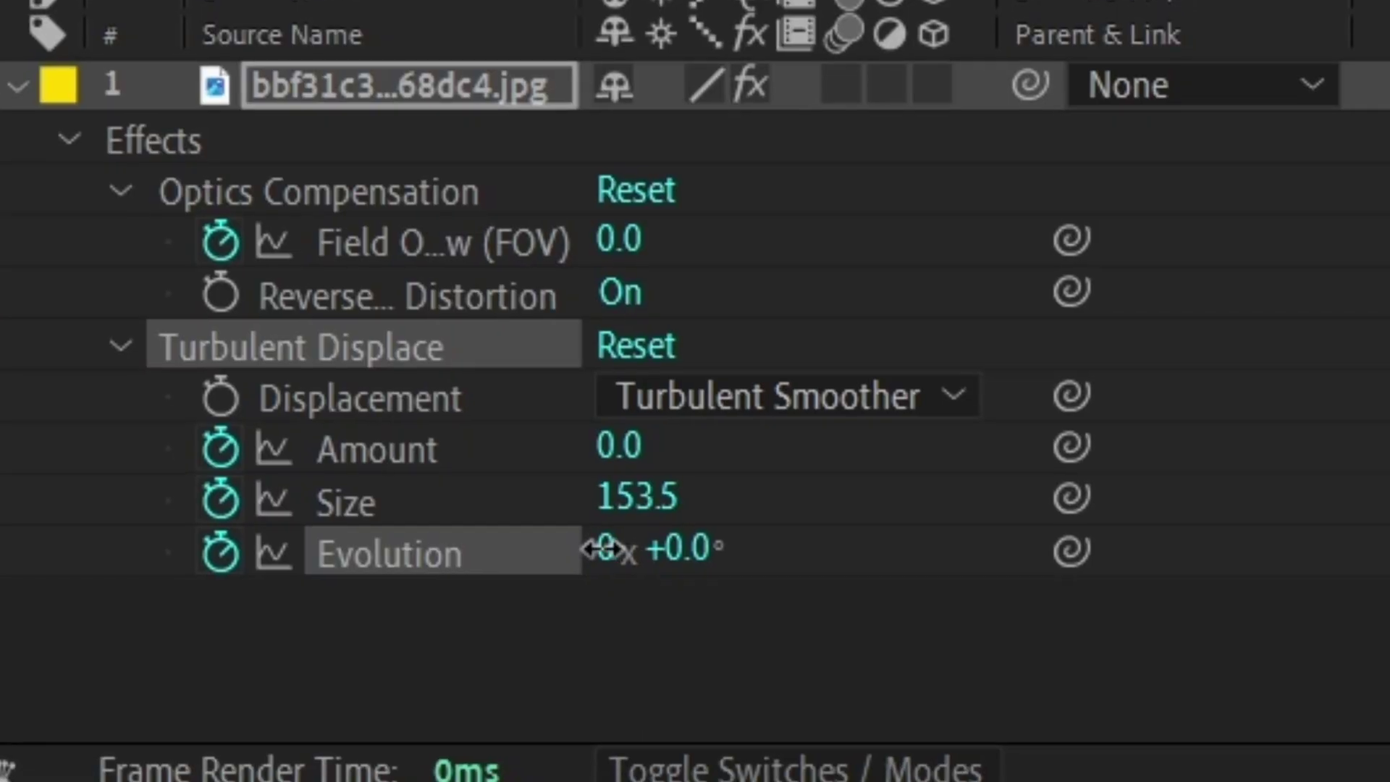
pyautogui.click(263, 662)
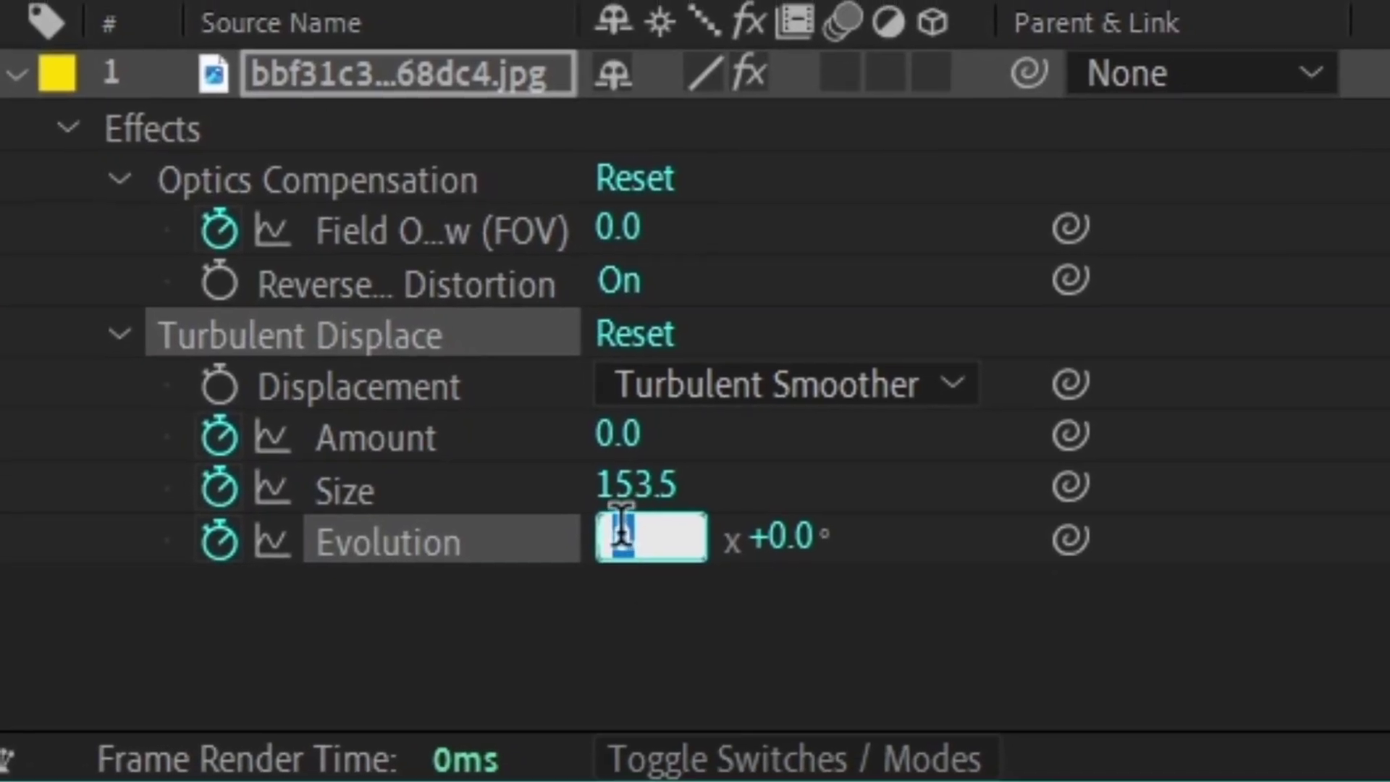
pyautogui.write('1')
pyautogui.press('Return')
pyautogui.press('space')
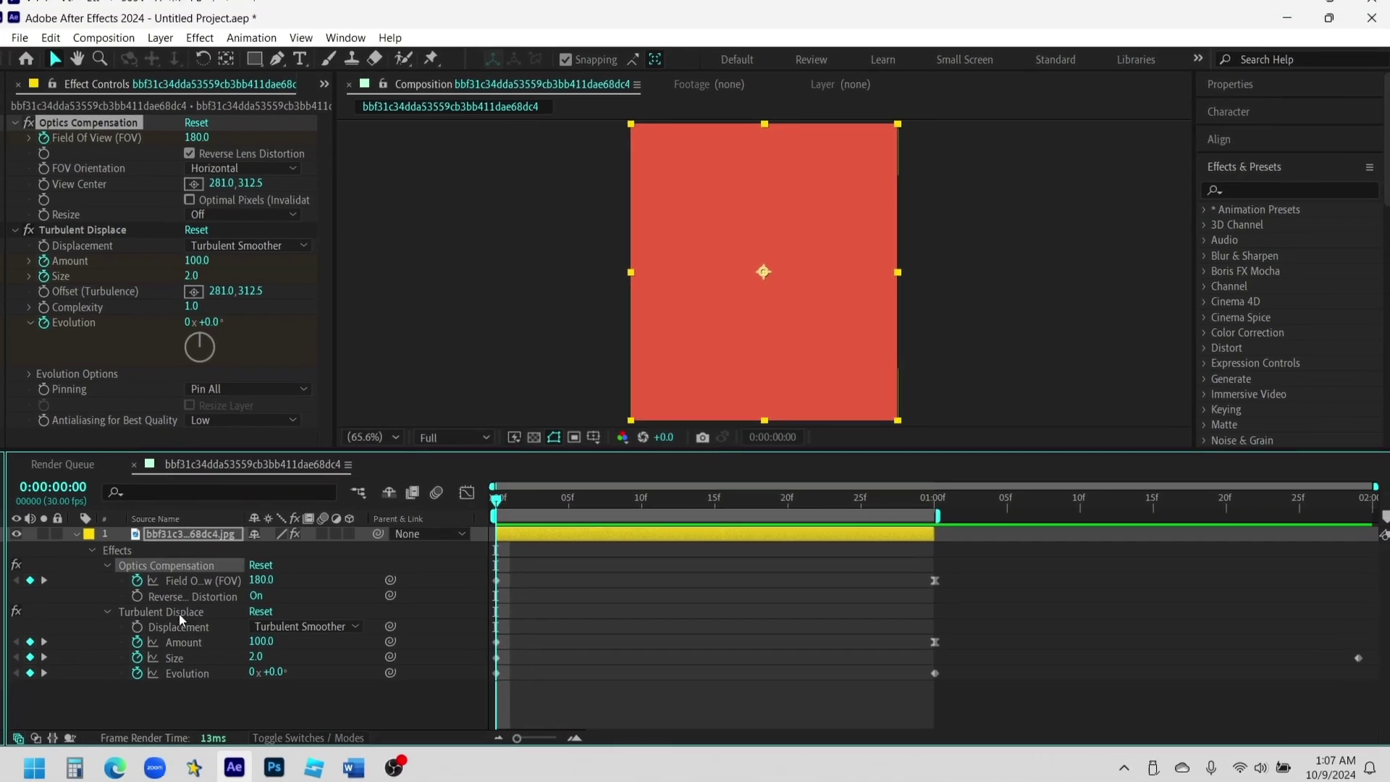
# Collapse the layer's revealed properties and the Effects & Presets list, leaving the layer deselected
pyautogui.click(199, 593)
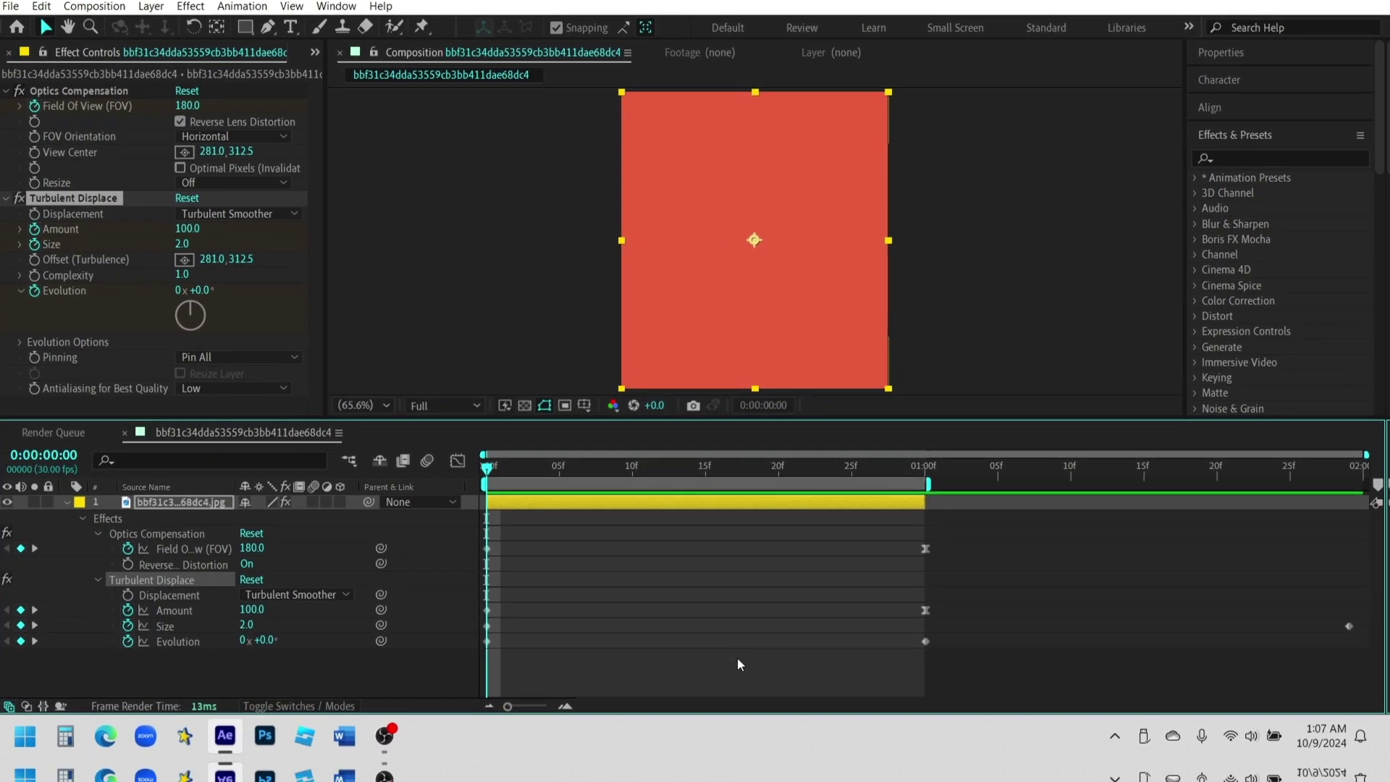
pyautogui.press('u')
pyautogui.click(626, 597)
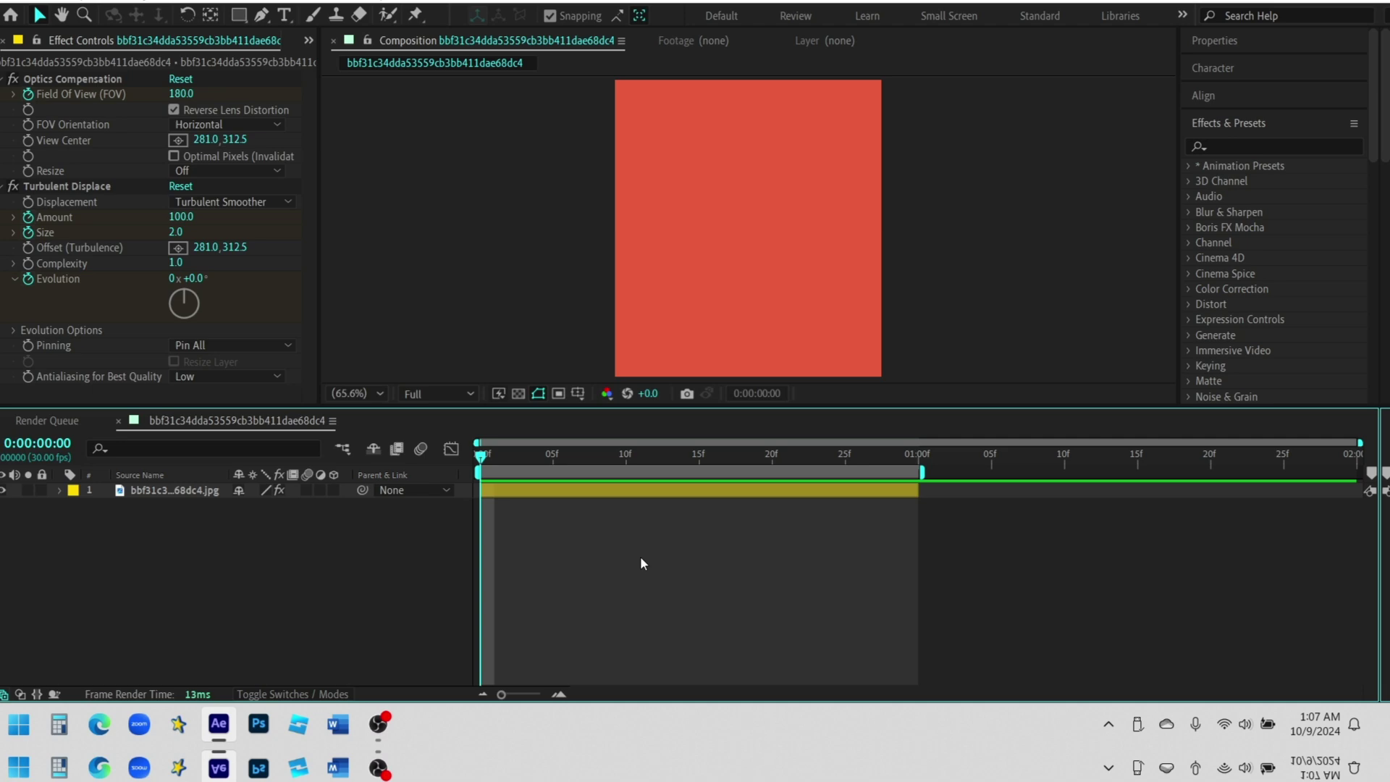
pyautogui.click(695, 491)
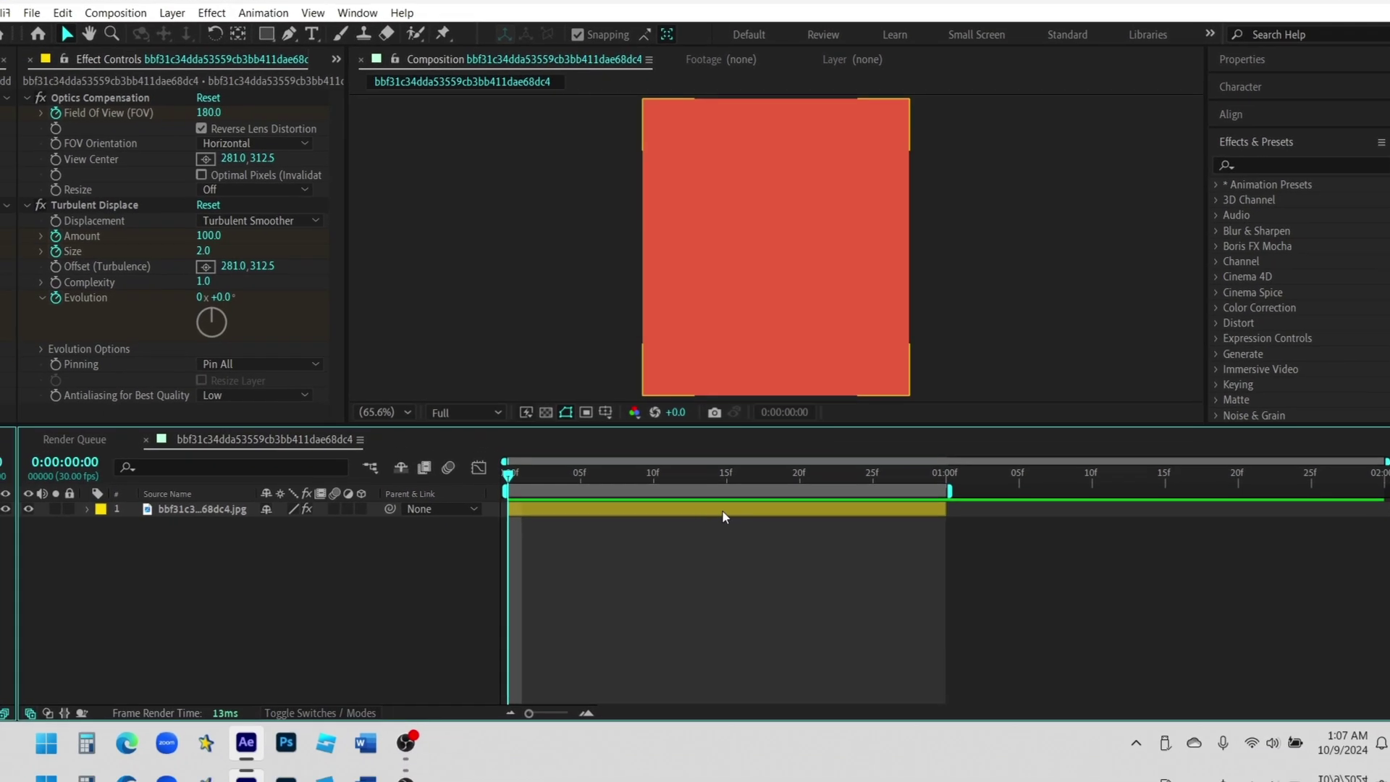
pyautogui.click(1255, 141)
pyautogui.click(1158, 522)
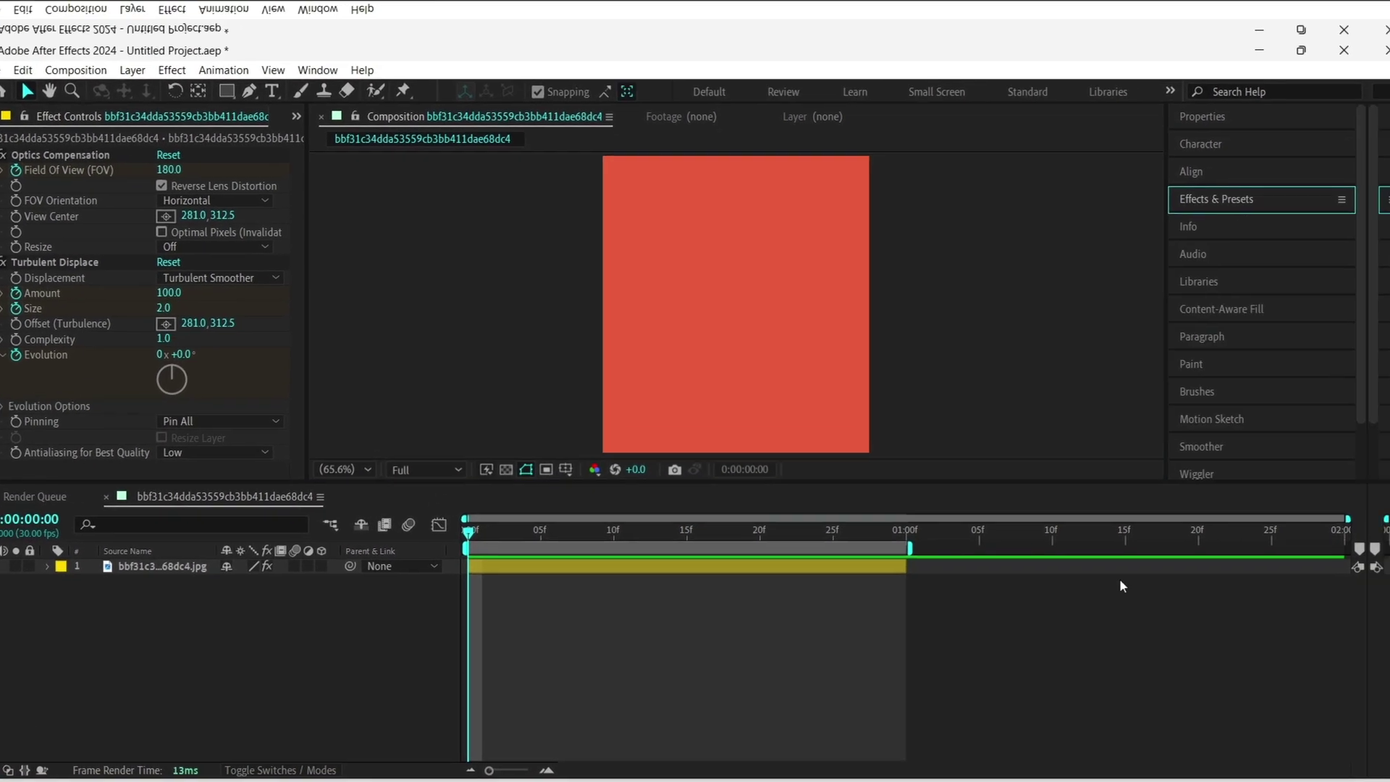